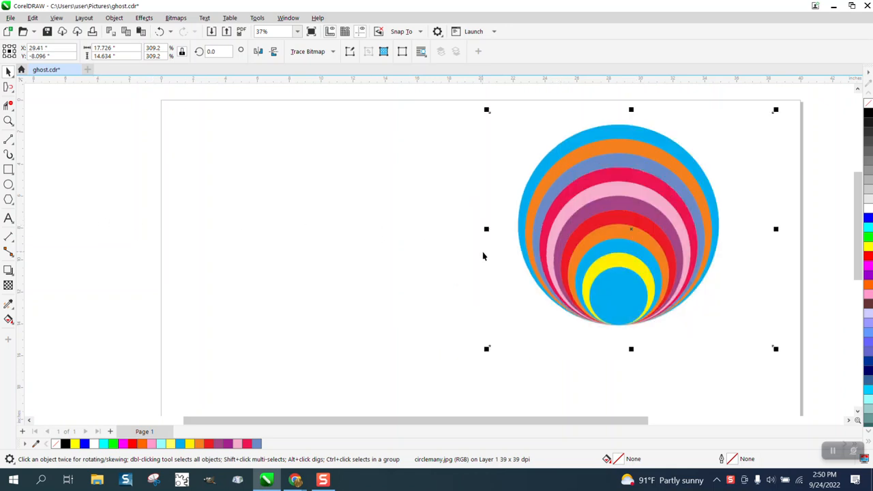
Draw an unfilled circle about 11.96 inches across and center it on the page
click(437, 316)
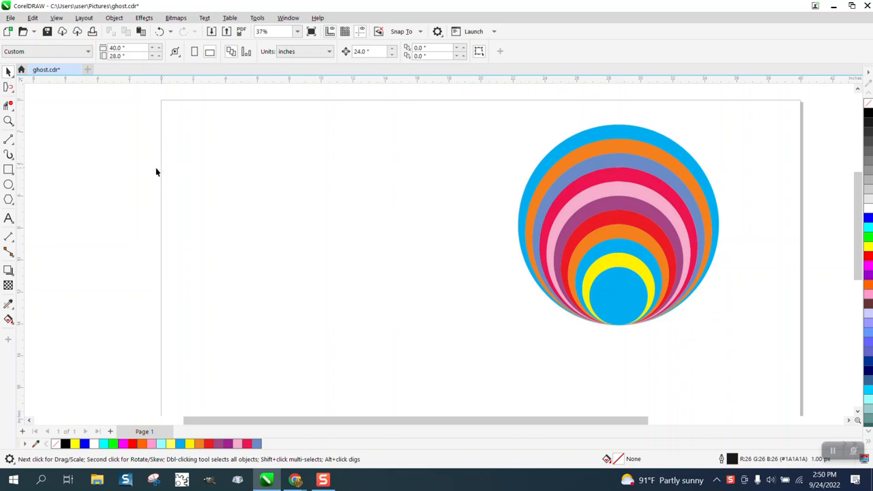
click(8, 184)
drag(461, 175, 271, 350)
key(p)
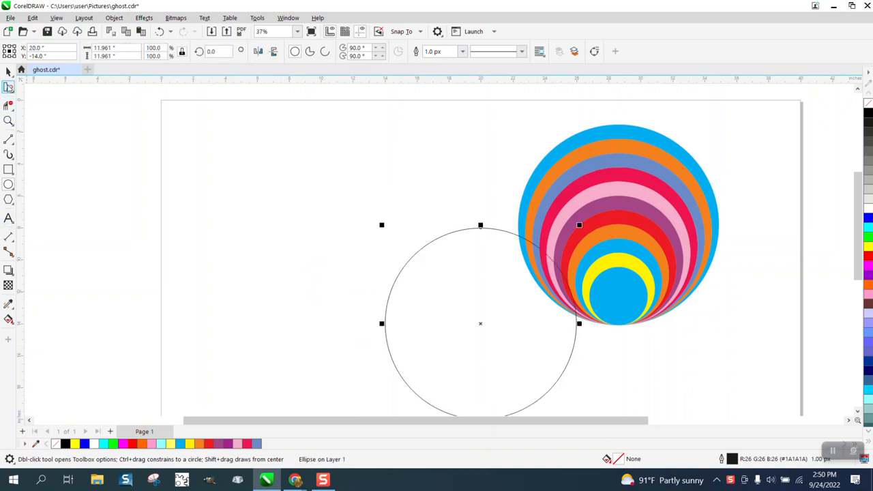
Move the colored reference image up and away from the new circle
click(8, 71)
drag(648, 253, 676, 224)
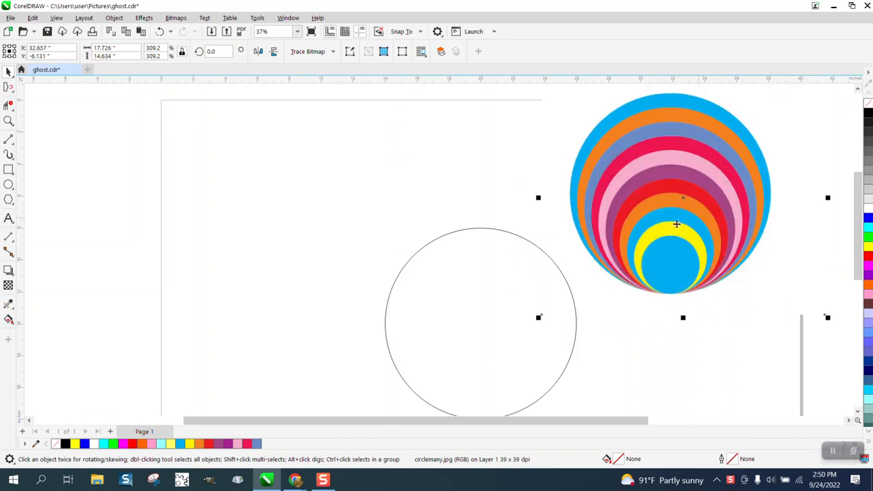
scroll(439, 246, down, 1)
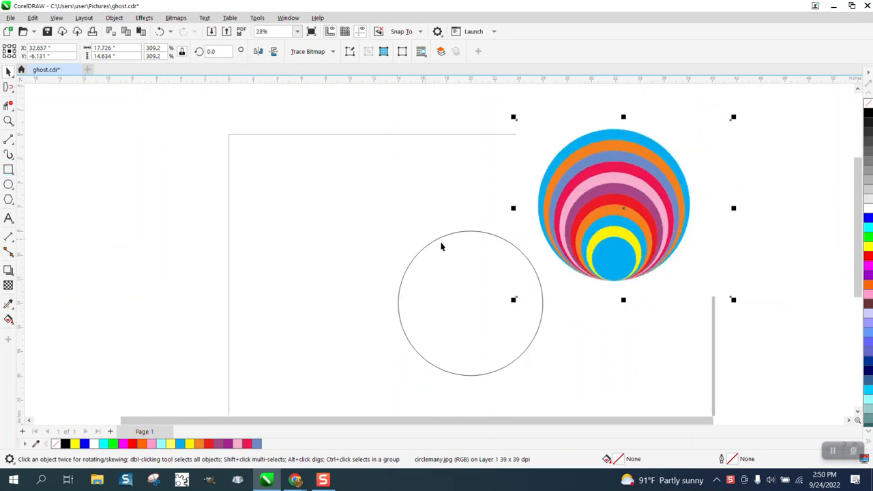
Make a concentric copy of the circle about 10.86 inches across, and repeat the duplication inward down to a circle about 0.91 inches across
click(481, 246)
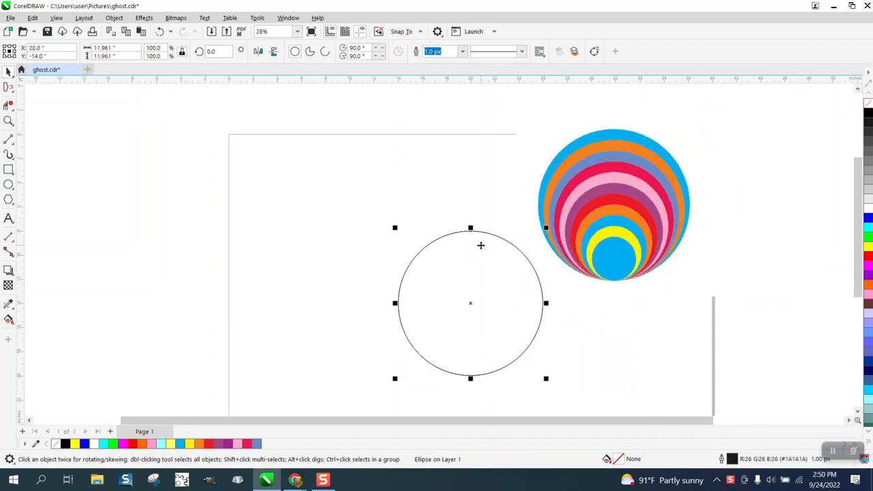
drag(547, 227, 539, 236)
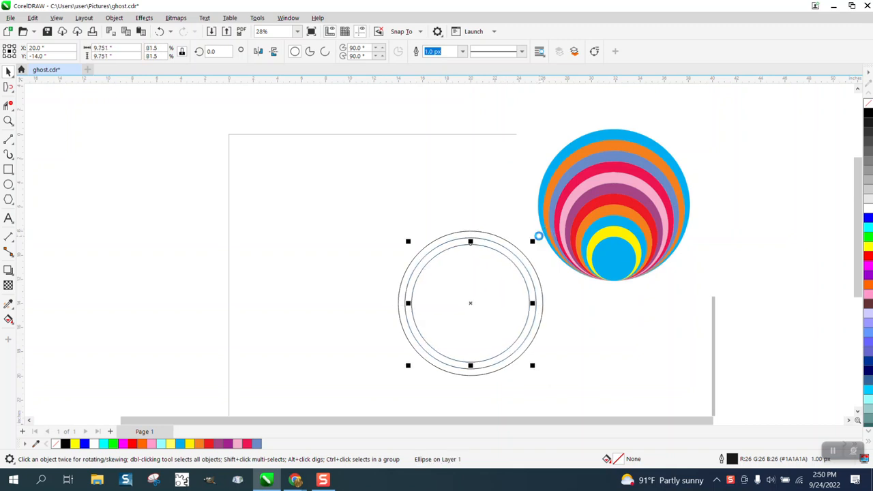
key(ctrl+r)
key(ctrl+r)
key(ctrl+r)
key(ctrl+r)
key(ctrl+r)
key(ctrl+r)
key(ctrl+r)
key(ctrl+r)
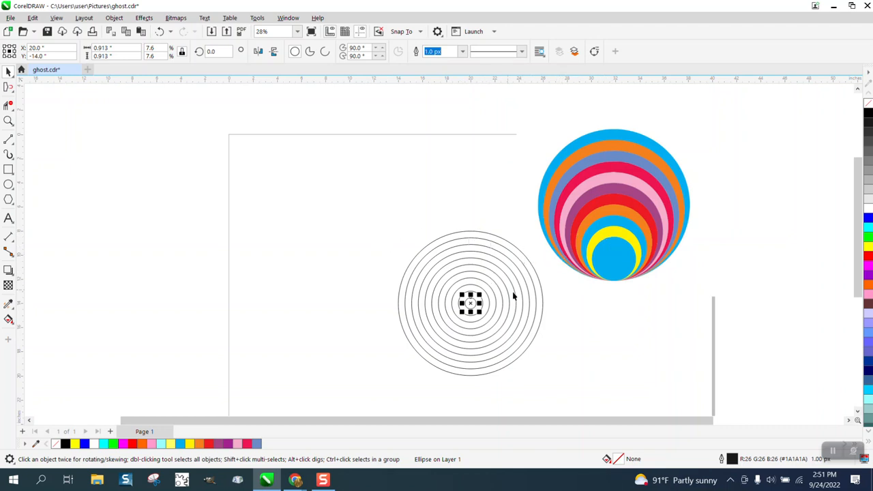
click(567, 313)
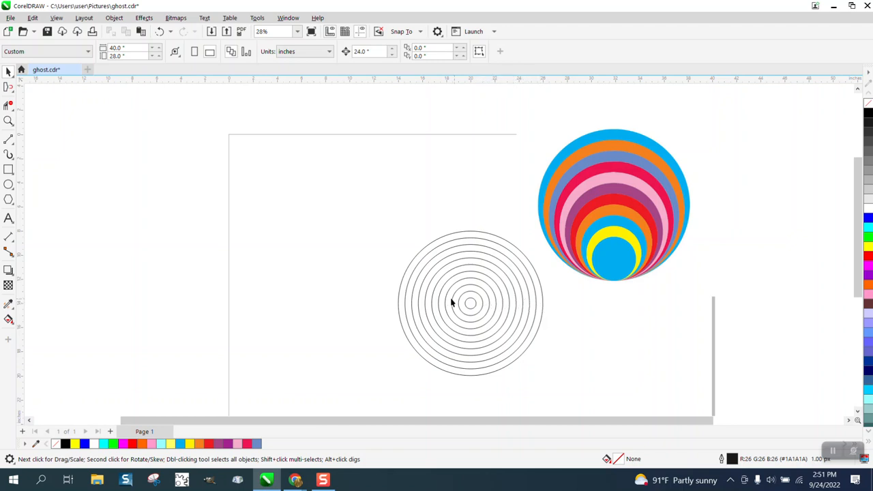
scroll(365, 263, down, 1)
click(9, 121)
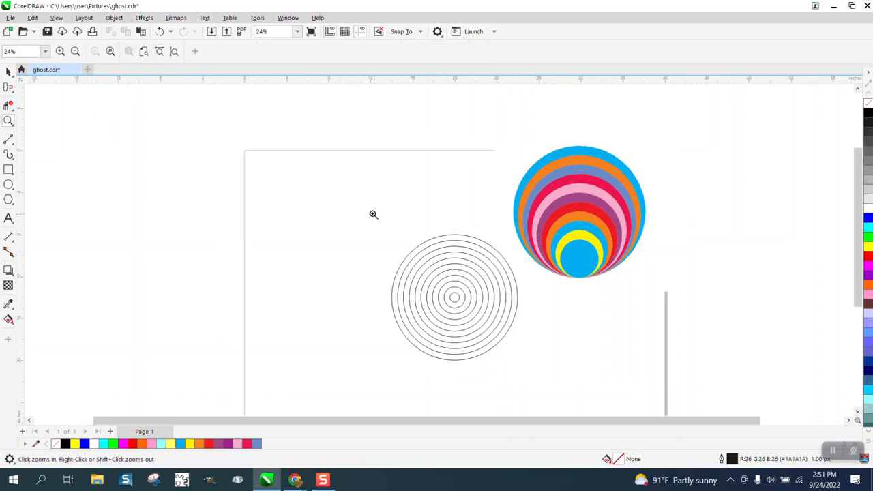
drag(357, 212, 750, 420)
scroll(480, 319, down, 2)
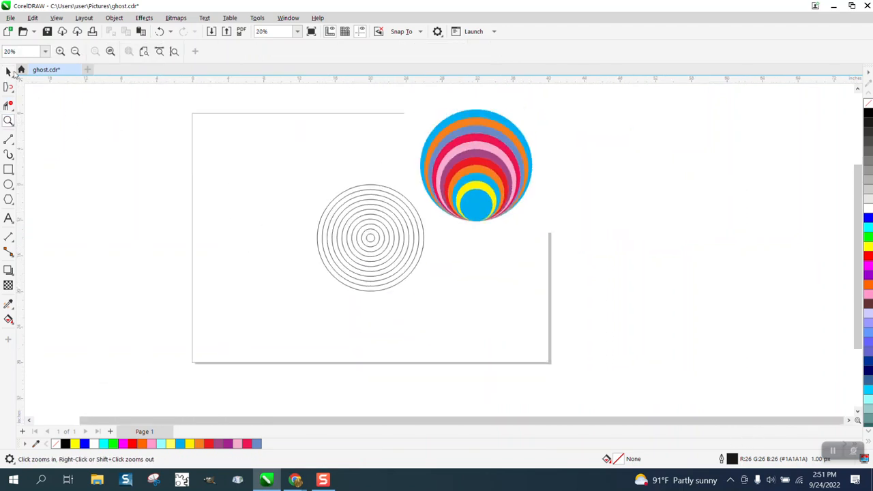
click(9, 71)
drag(367, 220, 200, 142)
click(159, 31)
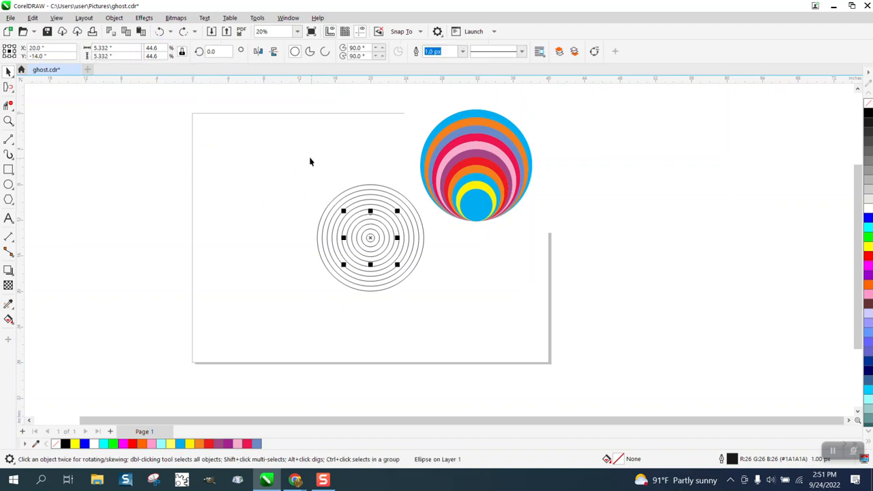
Align all the concentric circles at their bottom edges and move the reference image down beside them
drag(309, 162, 439, 328)
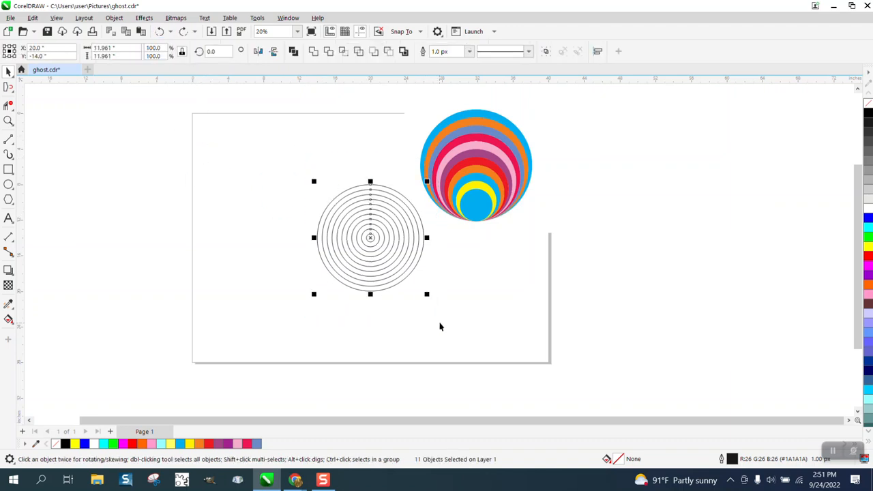
key(b)
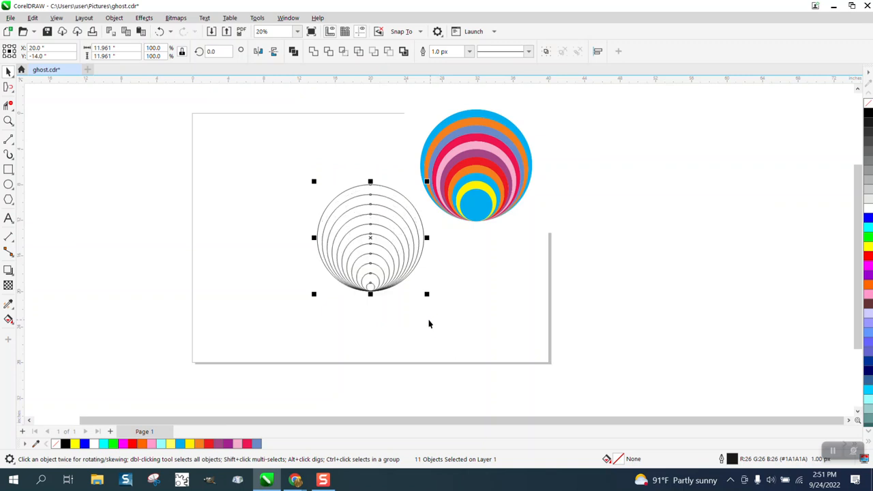
click(423, 324)
drag(488, 199, 519, 263)
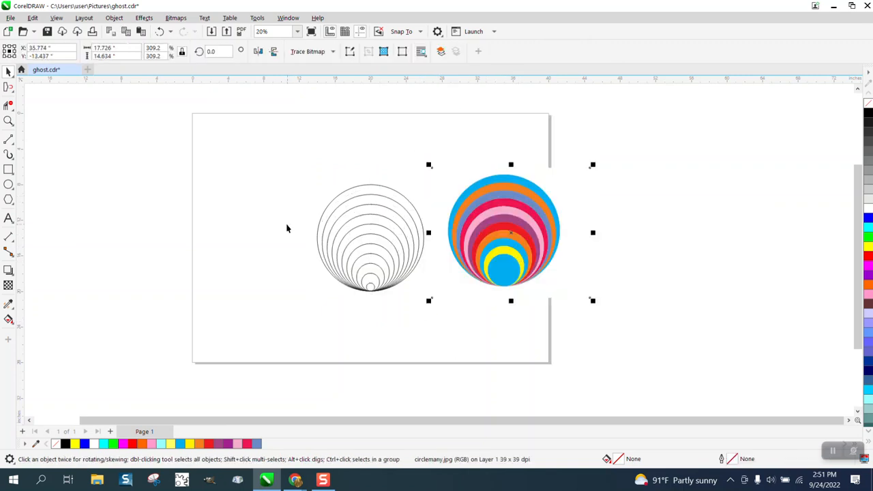
Try to fill the outermost circle with solid blue
click(8, 320)
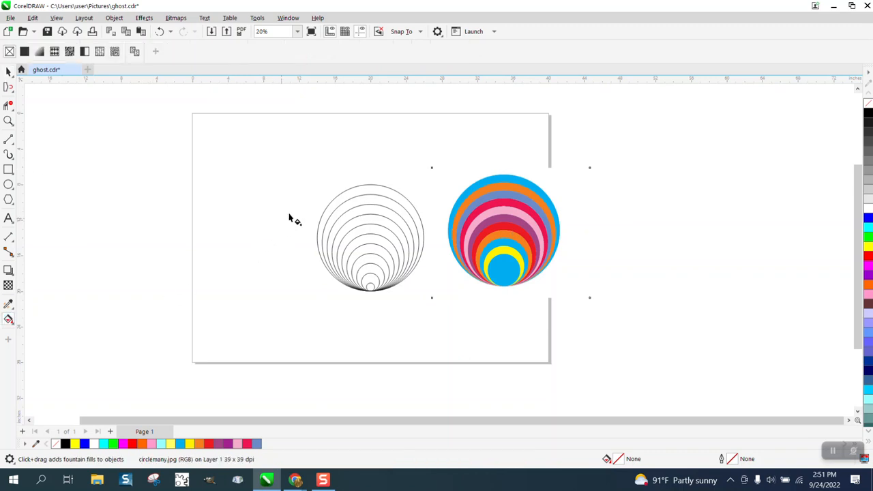
click(8, 120)
drag(302, 168, 605, 329)
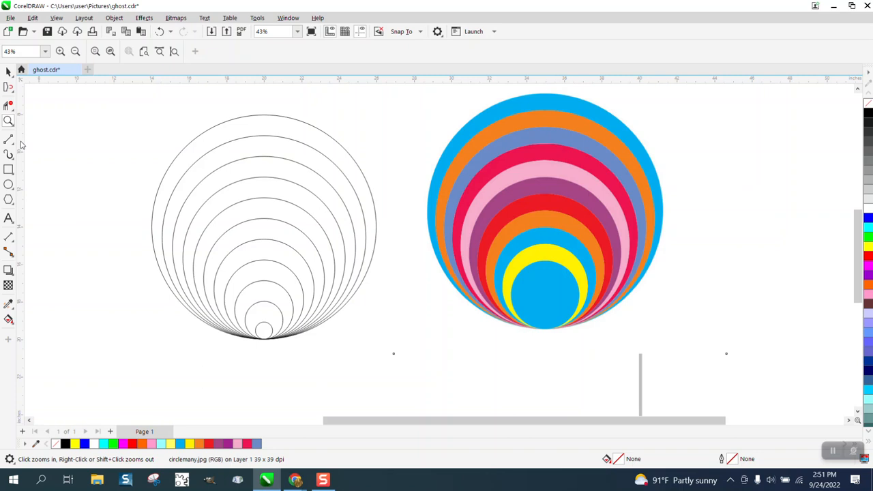
click(8, 71)
click(279, 124)
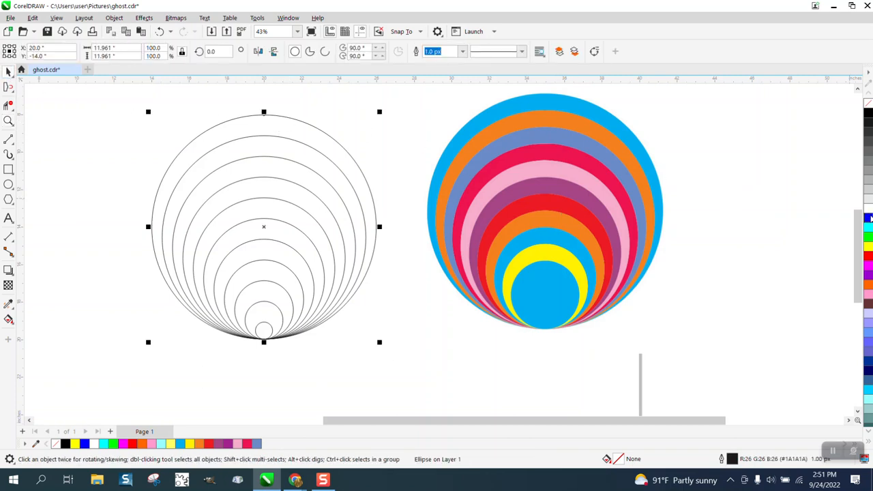
click(868, 217)
click(159, 32)
Use Smart Fill to fill the ten crescent regions between the circles with blue and no outline, leaving out the smallest circle
click(8, 320)
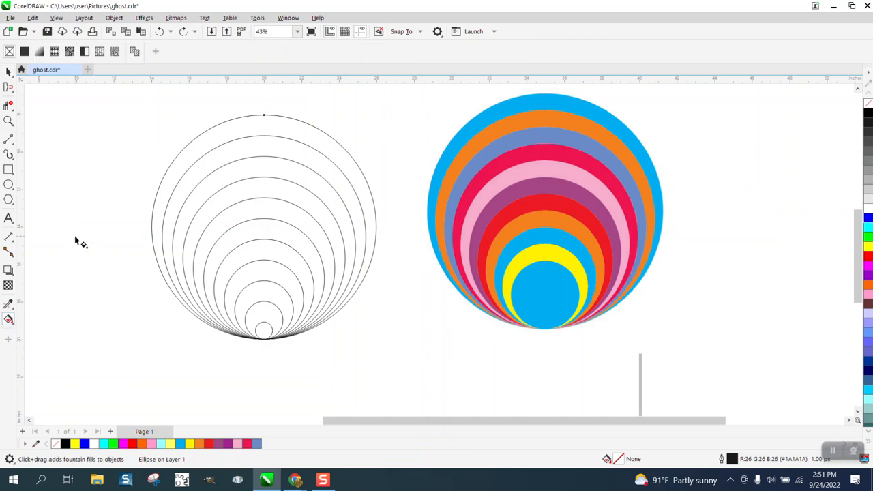
click(11, 323)
click(44, 331)
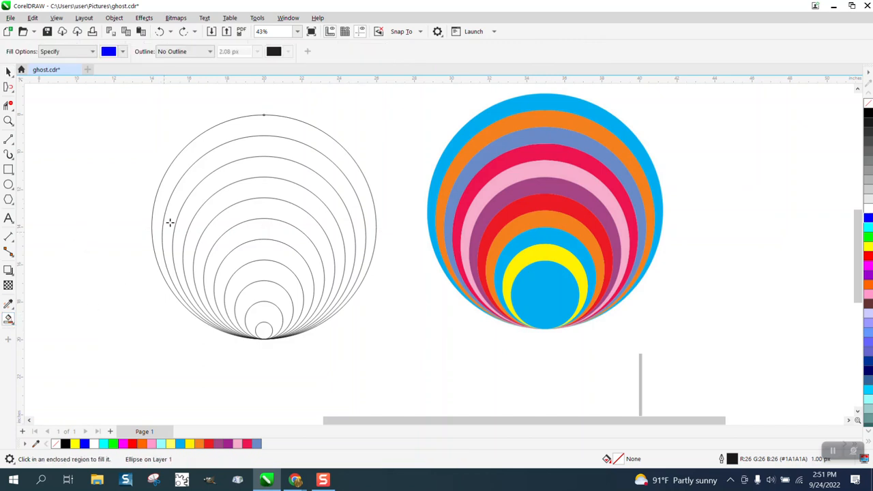
click(279, 130)
click(280, 144)
click(276, 165)
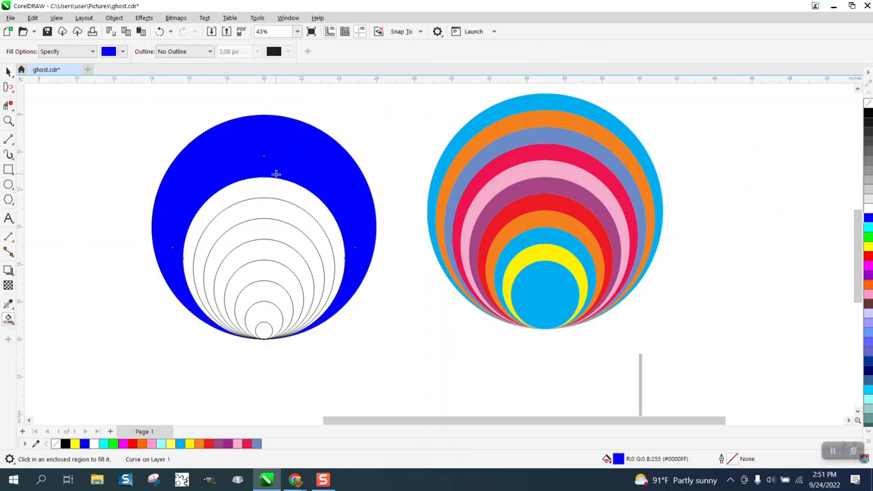
click(275, 186)
click(278, 208)
click(277, 229)
click(278, 251)
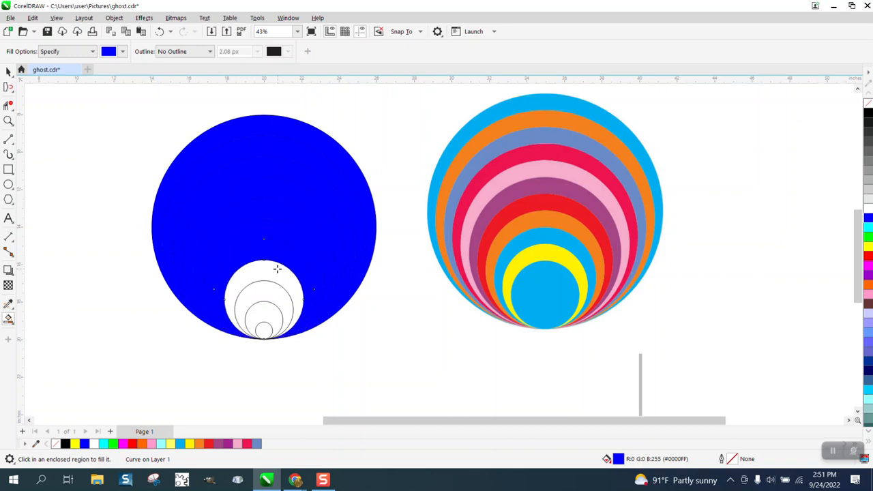
click(277, 270)
click(275, 281)
click(271, 304)
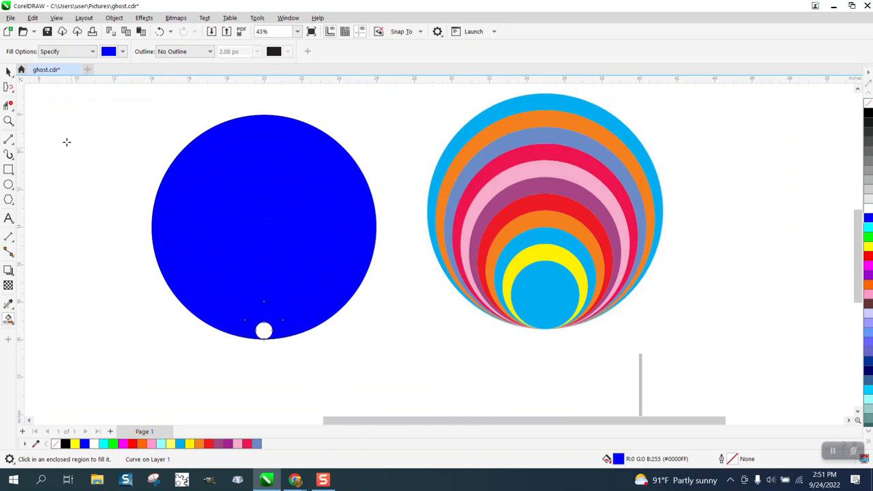
Recolor the second crescent from the outside cyan and the third one green
click(9, 71)
click(306, 132)
click(304, 127)
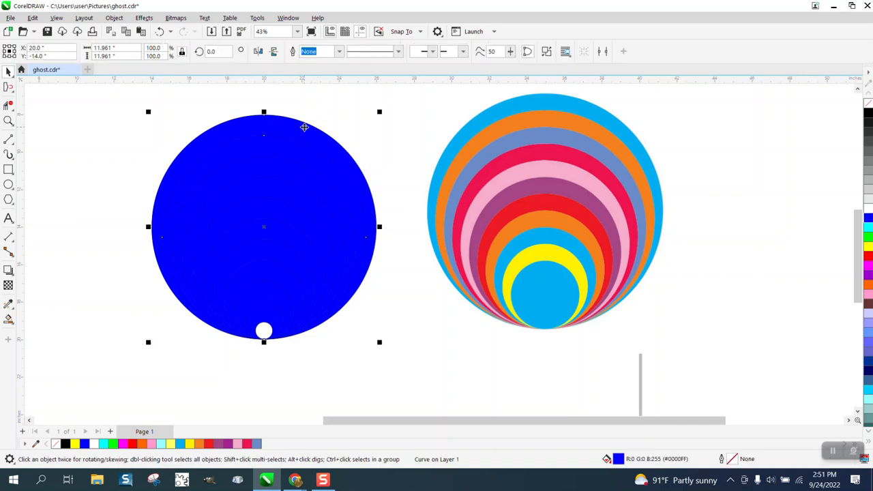
click(401, 120)
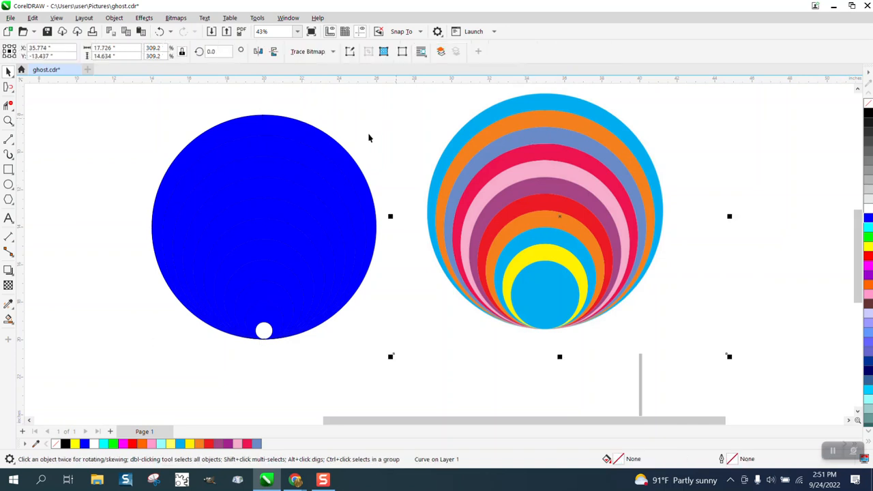
click(299, 151)
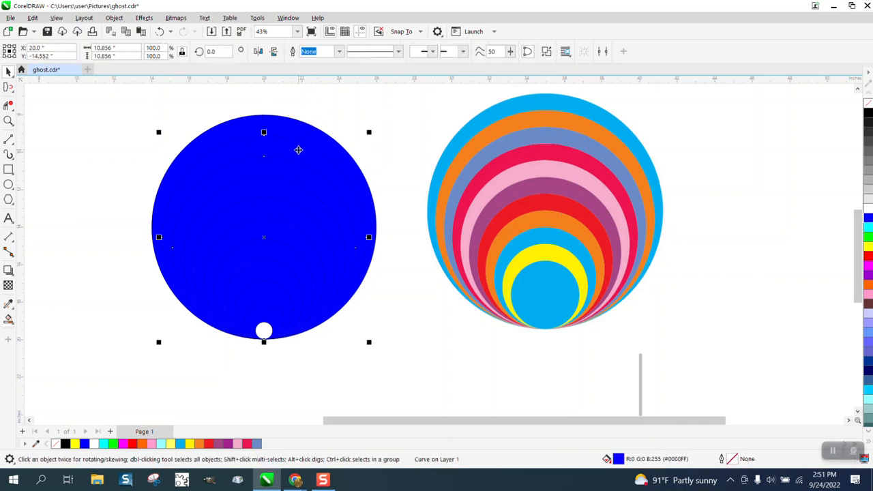
click(869, 228)
click(298, 170)
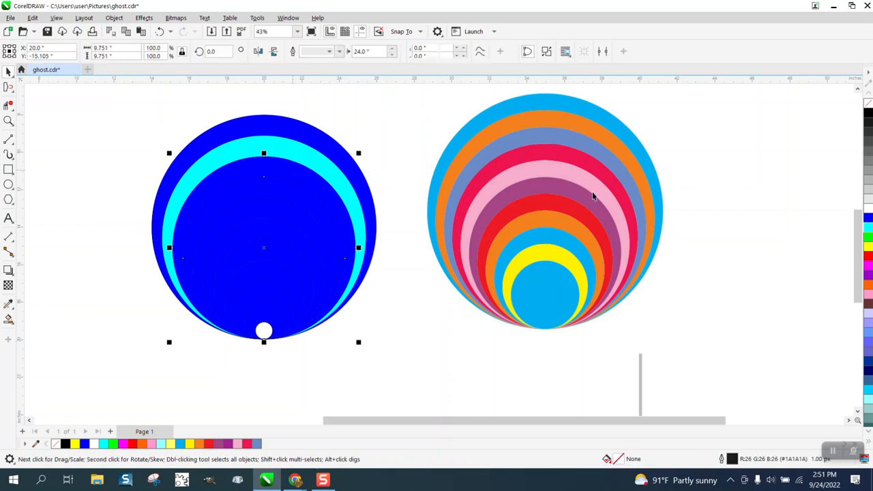
click(869, 237)
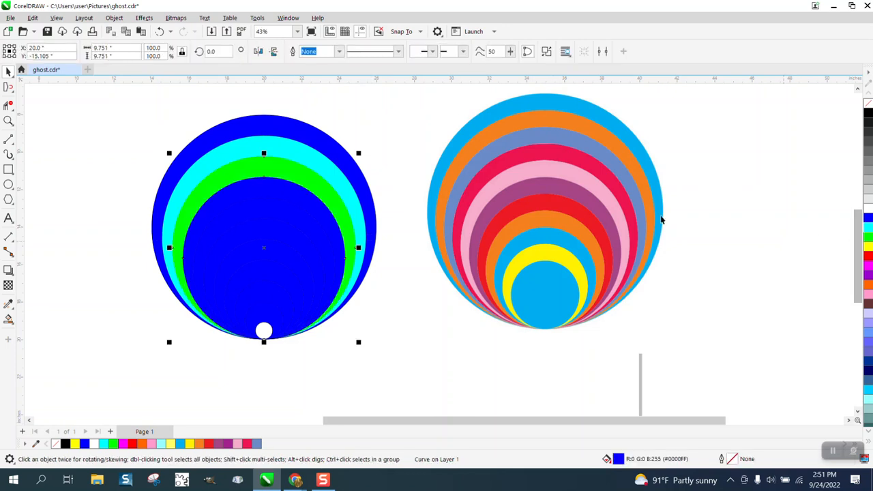
Recolor the fourth crescent from the outside yellow and the fifth one red
click(296, 204)
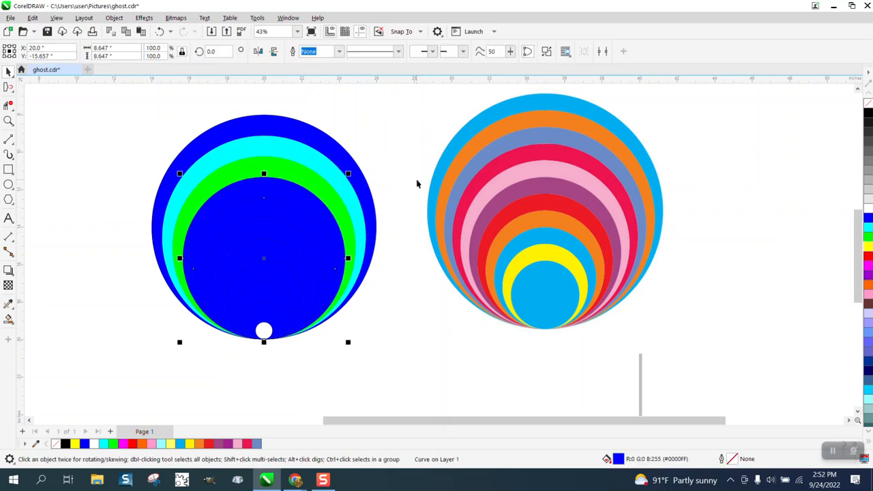
click(869, 247)
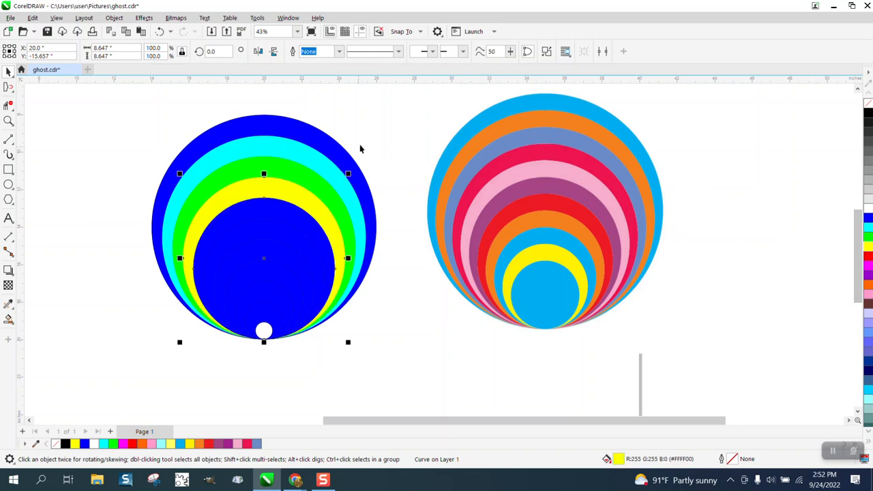
click(363, 147)
click(280, 212)
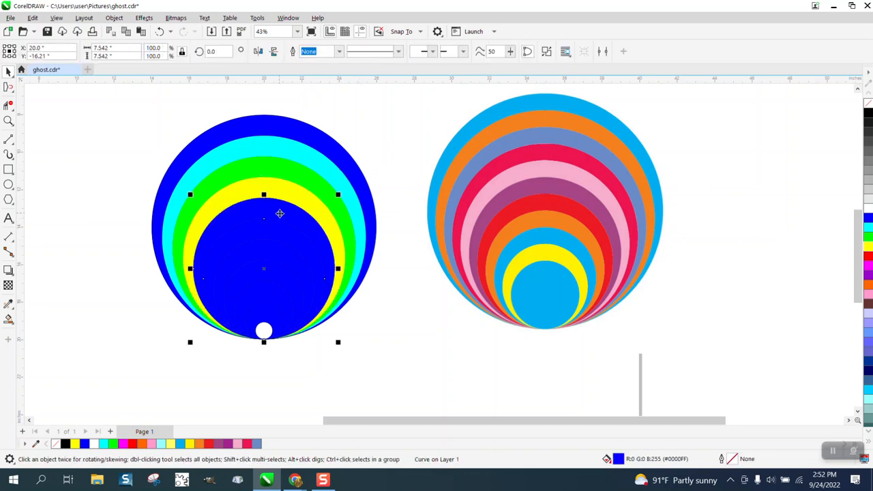
click(868, 256)
click(400, 151)
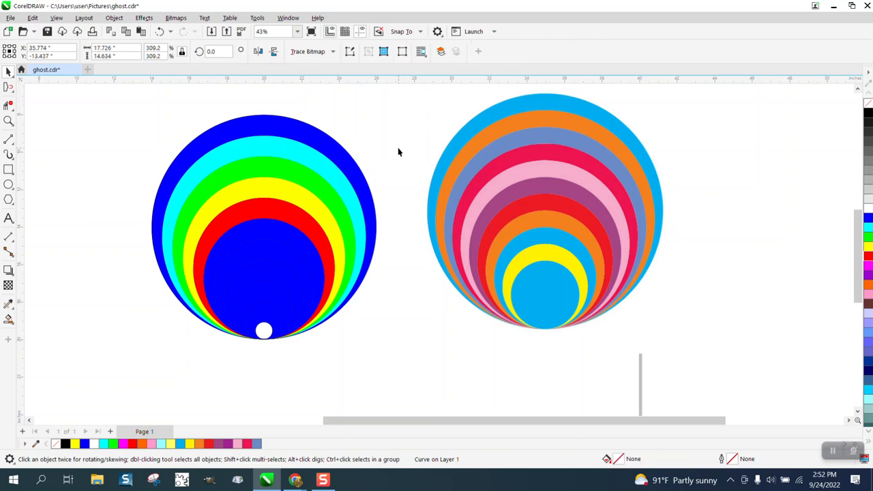
Recolor the sixth crescent from the outside magenta and the seventh one purple
click(280, 226)
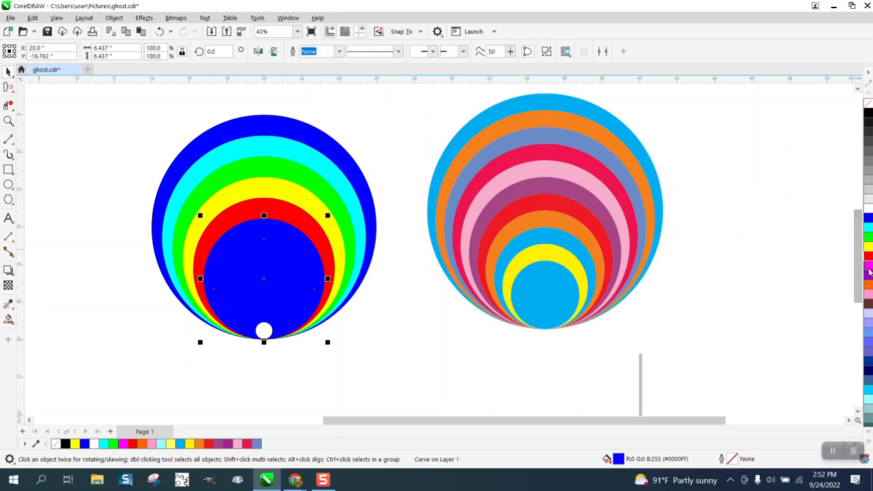
click(869, 265)
click(400, 146)
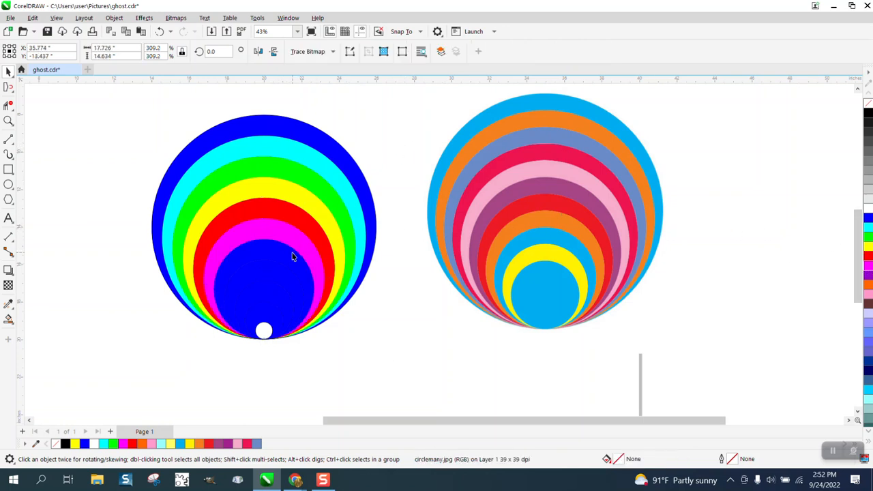
click(293, 255)
click(869, 276)
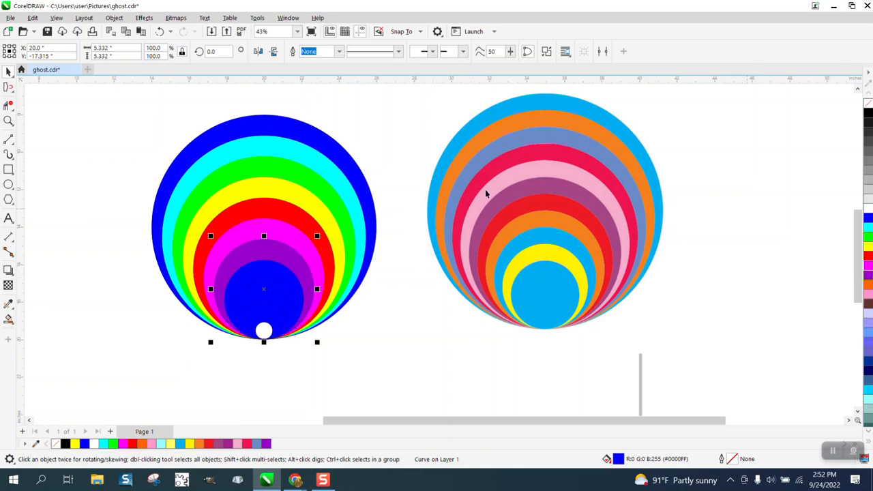
Recolor the eighth crescent from the outside orange and the ninth one light blue (#00CCFF)
click(420, 151)
click(272, 266)
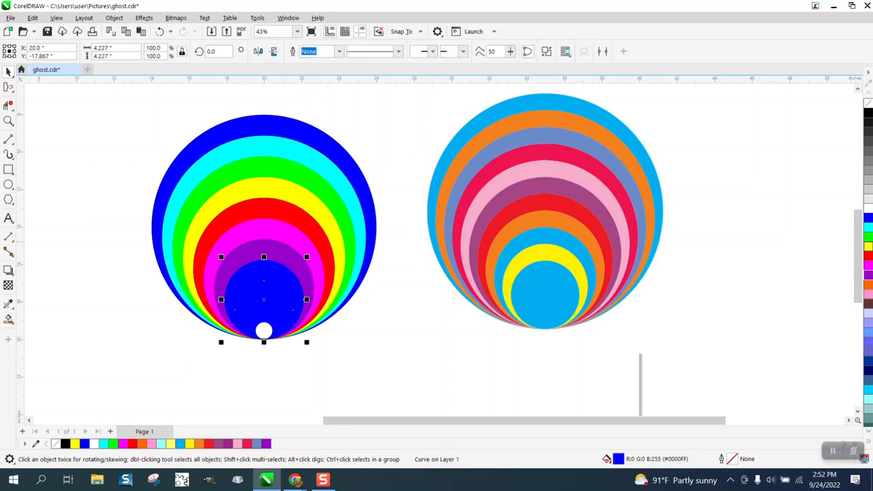
click(870, 286)
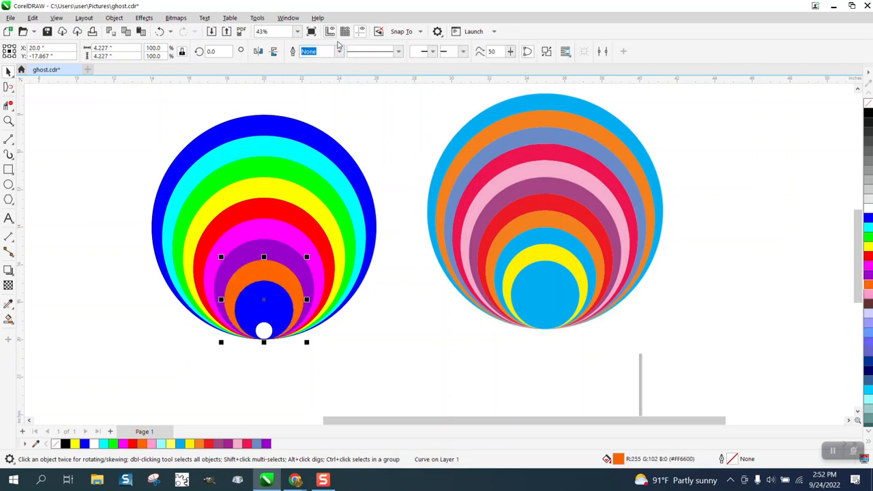
click(368, 89)
click(279, 287)
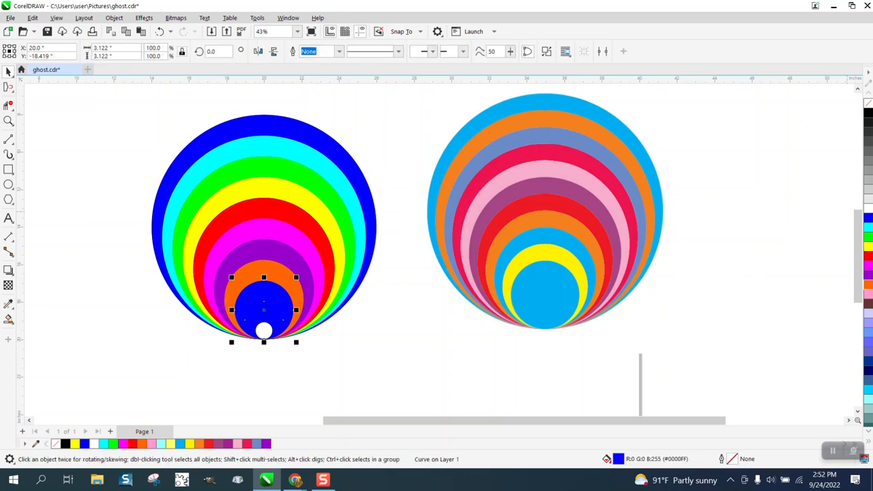
click(868, 390)
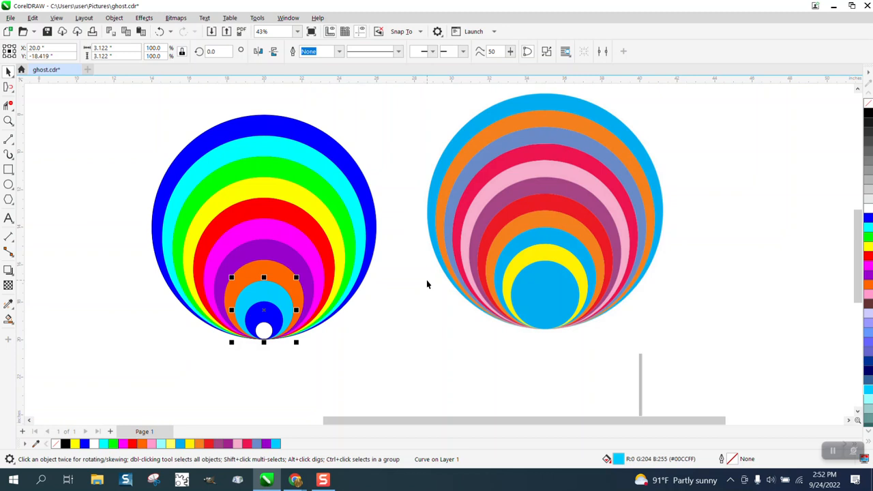
click(427, 280)
click(265, 331)
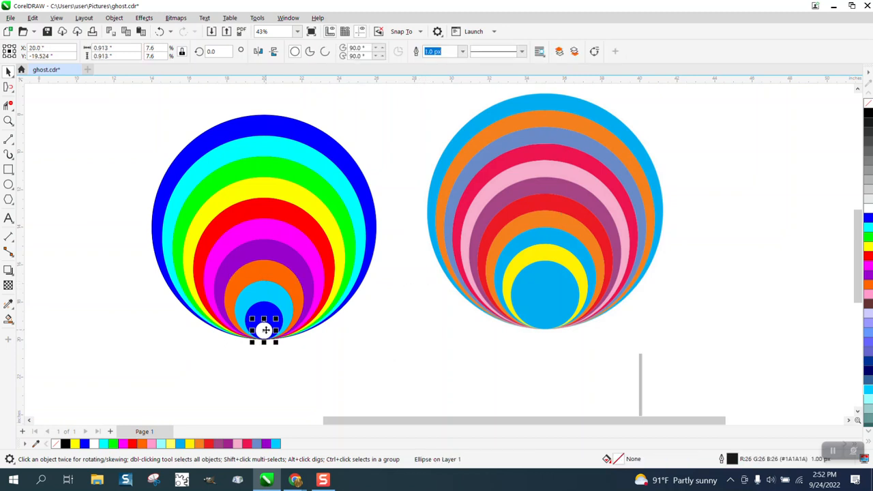
drag(265, 330, 334, 370)
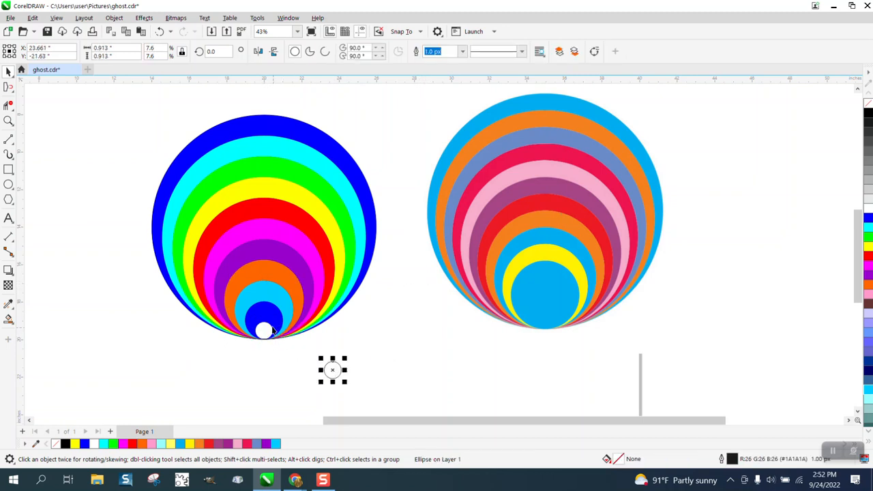
click(160, 32)
click(161, 32)
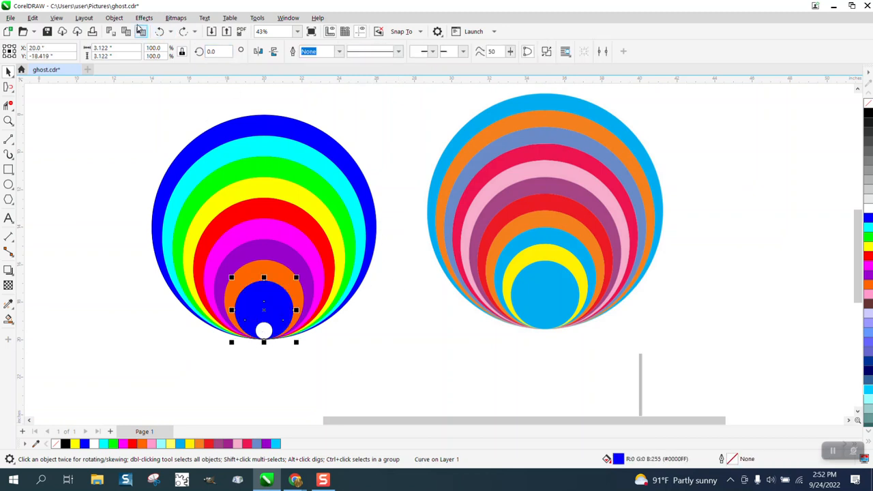
click(183, 32)
click(77, 206)
drag(254, 316, 339, 366)
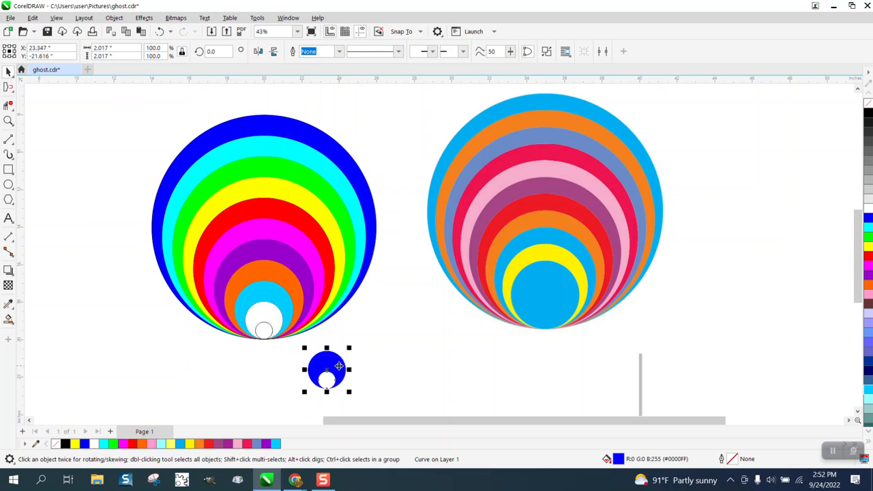
click(164, 34)
Set the nudge distance to 5 inches and nudge the innermost blue crescent down out of the design
click(309, 98)
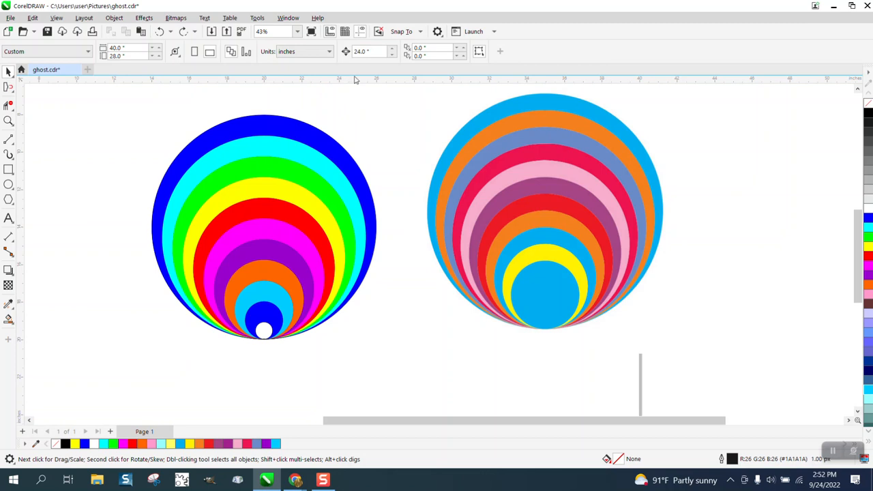
double_click(362, 51)
text(5)
click(274, 313)
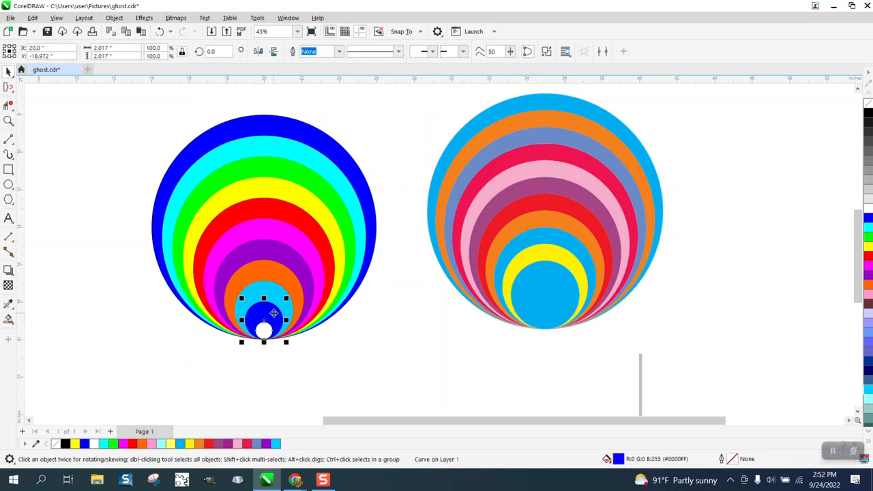
key(Down)
Delete the smallest circle and use Smart Fill to fill the innermost remaining circle with blue and no outline
click(271, 331)
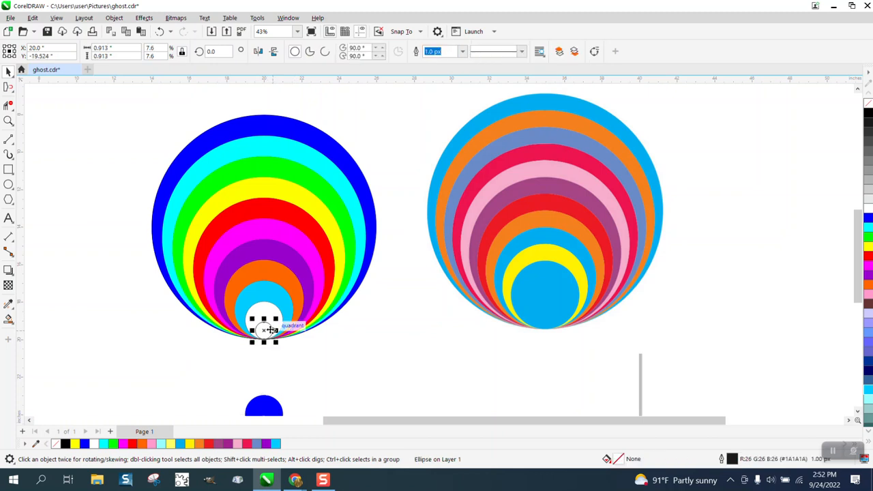
key(Escape)
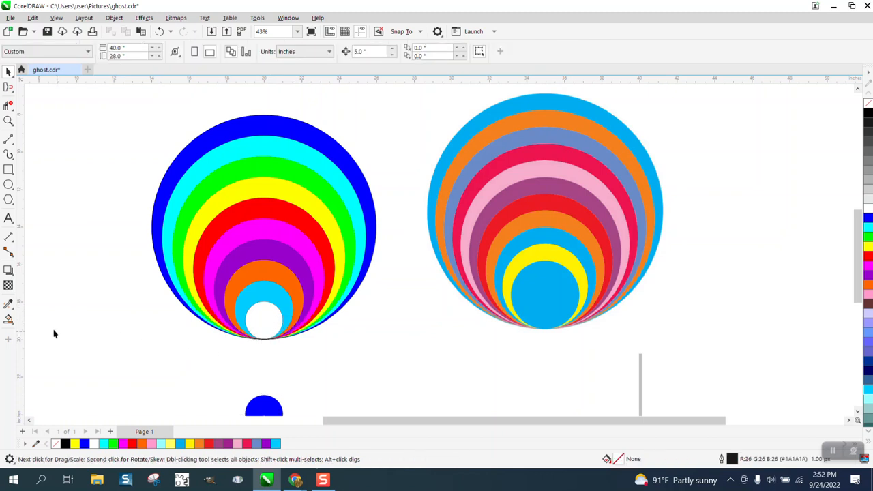
click(9, 319)
click(270, 321)
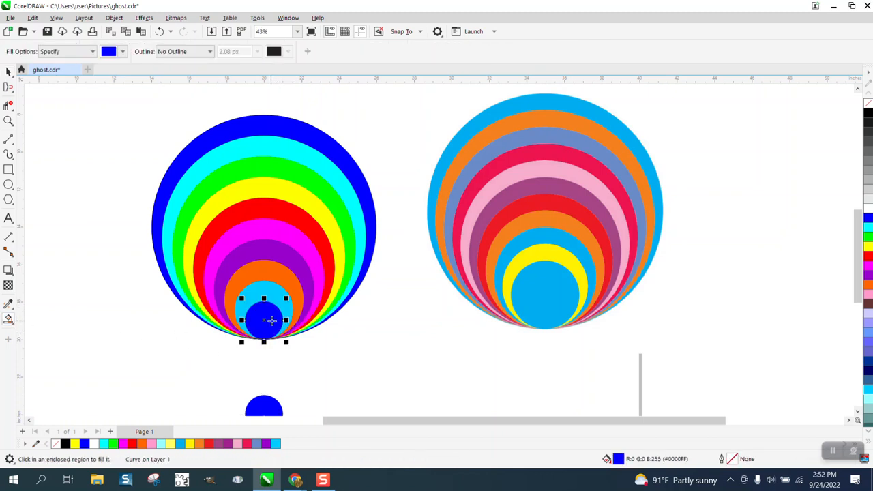
Delete the leftover blue crescent below the design
click(8, 71)
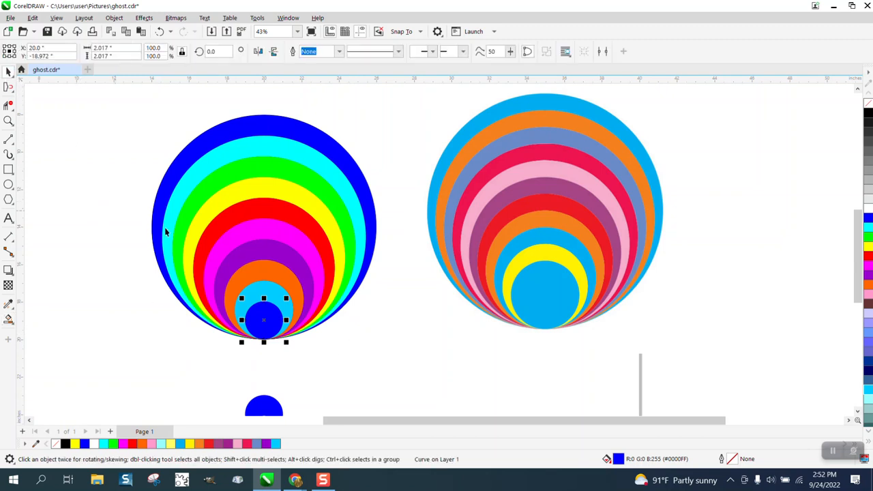
click(258, 408)
key(Delete)
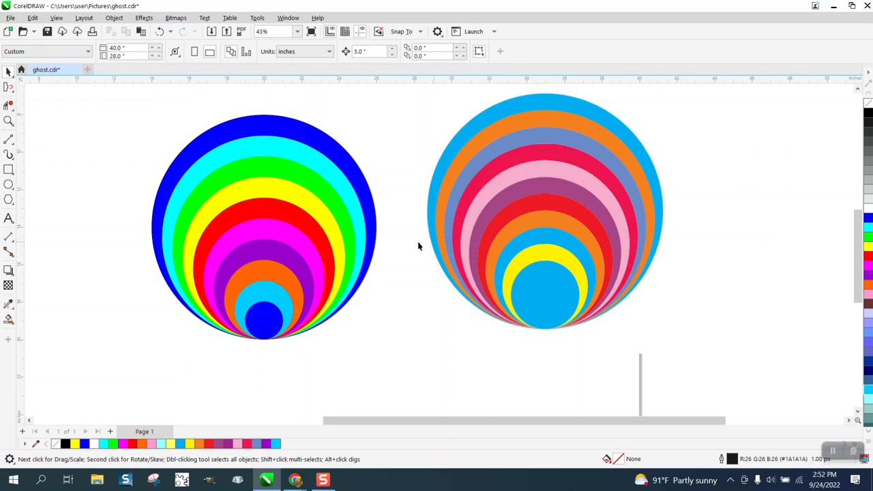
Shift the reference image slightly downward and copy its outermost light blue onto the drawing's outermost crescent with the Color Eyedropper
click(521, 236)
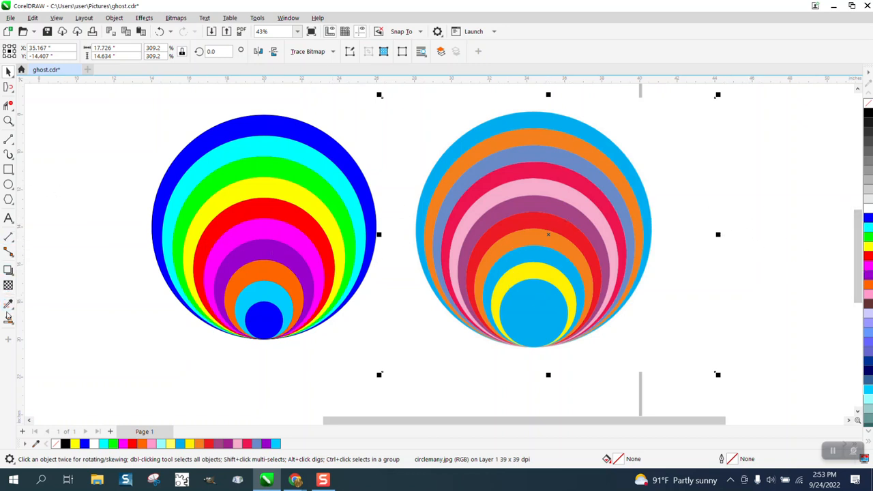
click(10, 306)
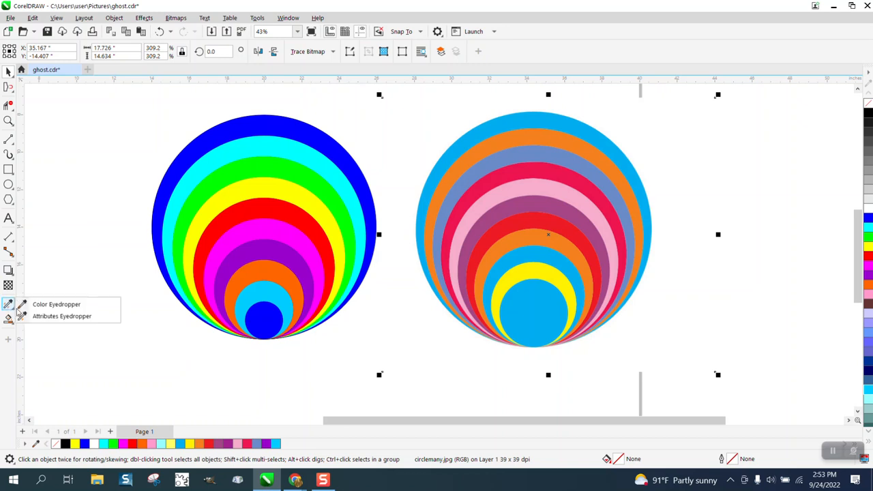
click(48, 304)
click(523, 122)
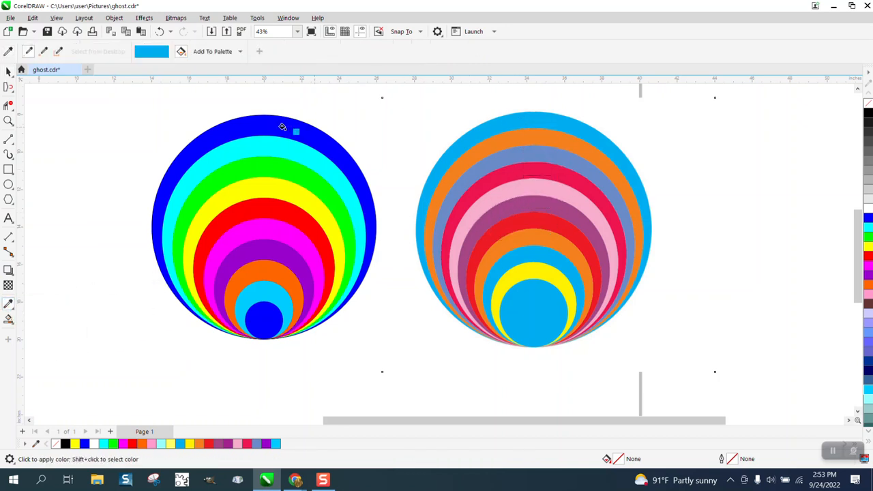
click(279, 127)
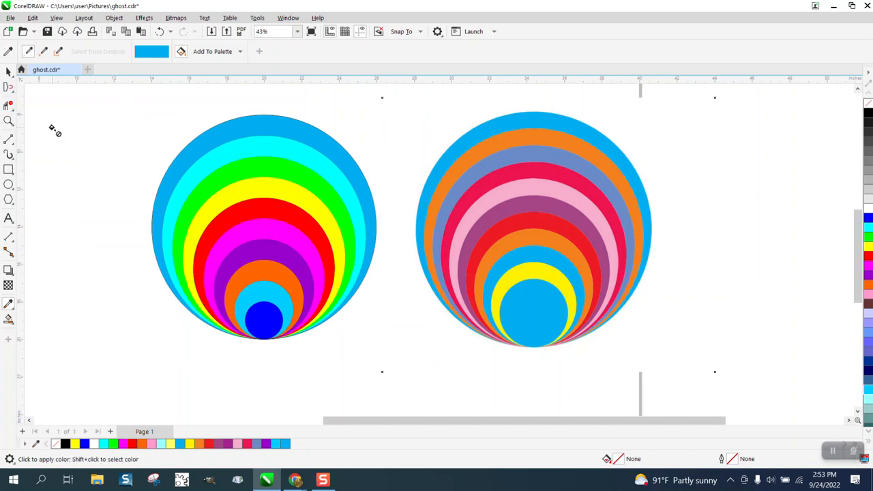
key(space)
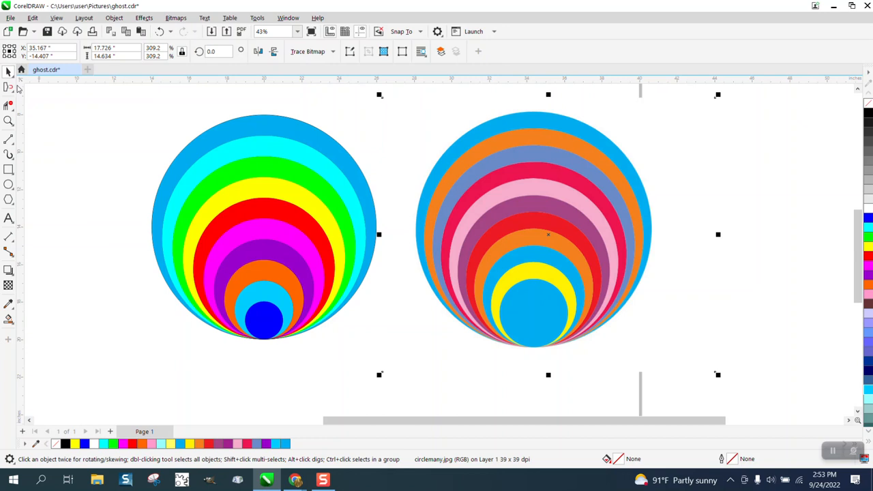
Use the Color Eyedropper to copy the reference's orange onto the second crescent and its slate blue onto the third
click(14, 310)
click(52, 305)
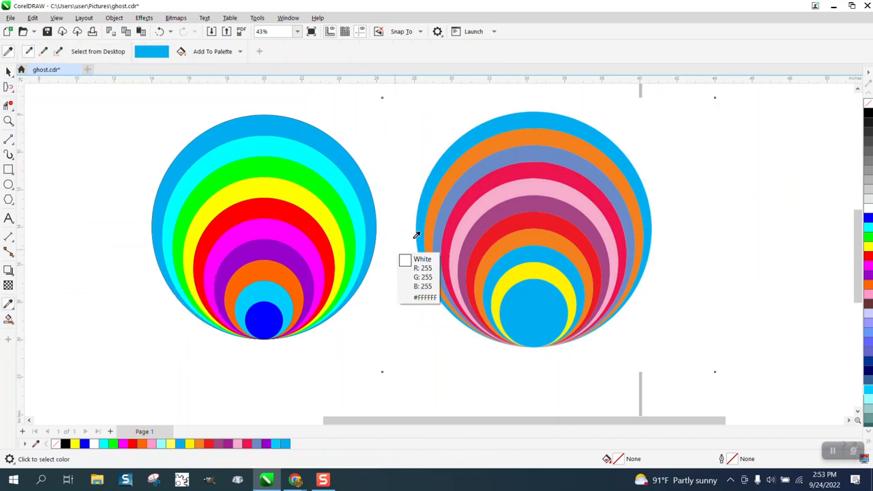
click(519, 137)
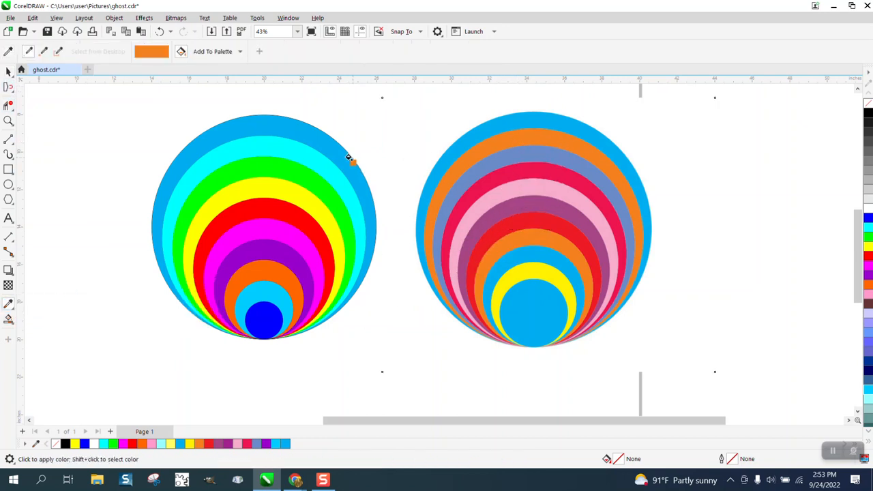
click(306, 156)
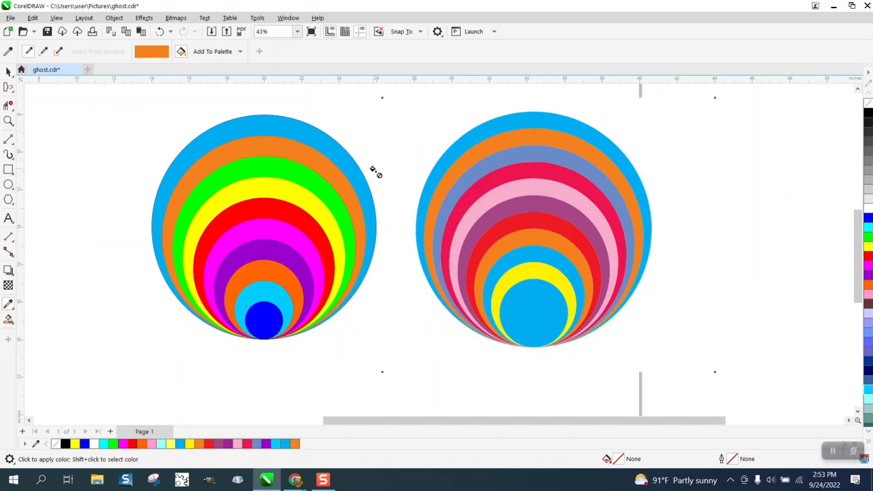
key(space)
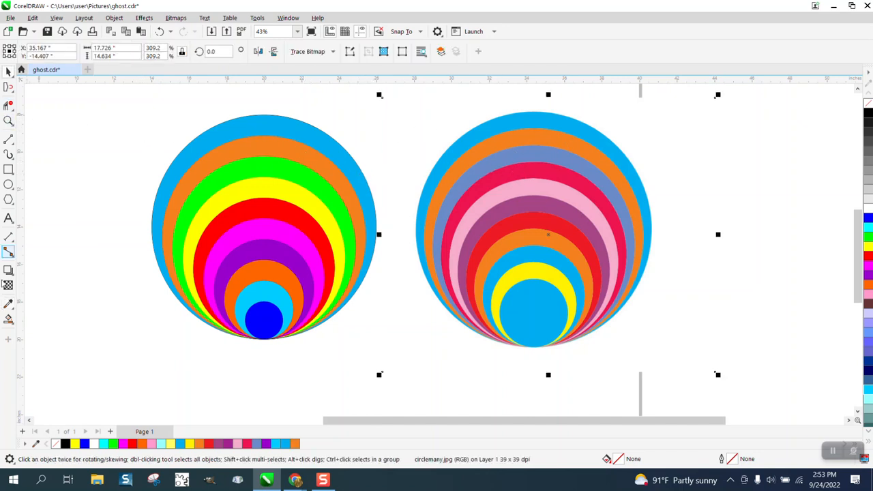
click(8, 305)
click(521, 153)
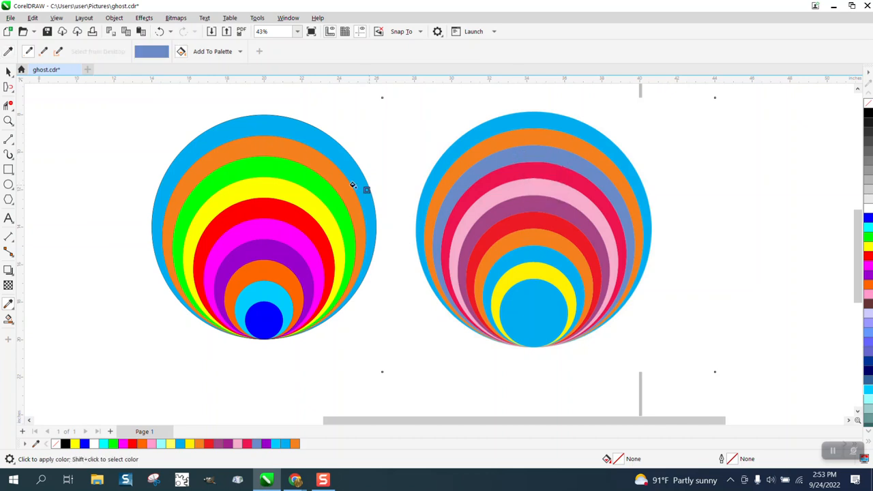
click(315, 179)
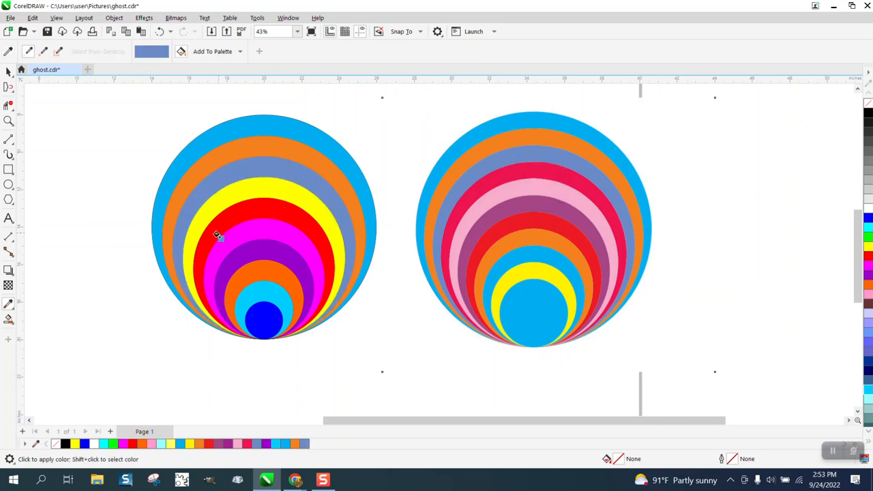
click(8, 71)
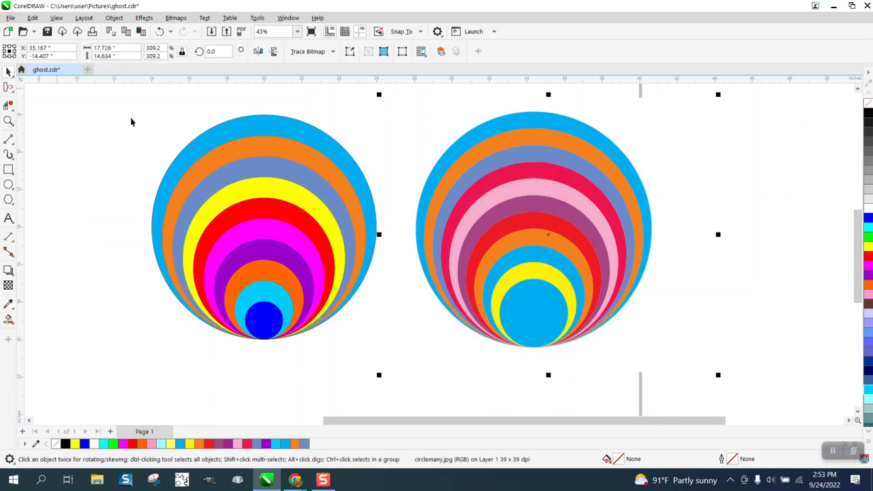
Delete the whole colored circle drawing, keeping the reference image
scroll(225, 226, down, 2)
drag(148, 125, 346, 316)
key(Delete)
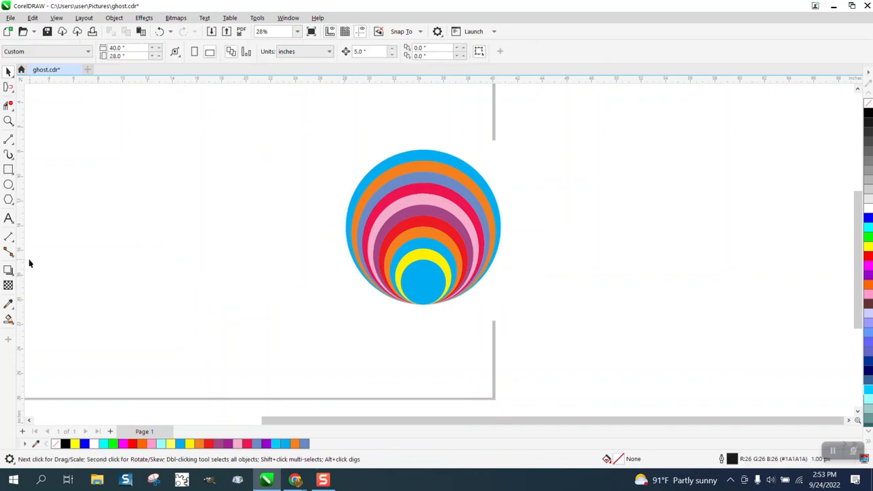
Draw a circle about 13.7 inches in diameter beside the reference and make a concentric copy scaled to about 12 inches
click(8, 184)
drag(293, 140, 186, 314)
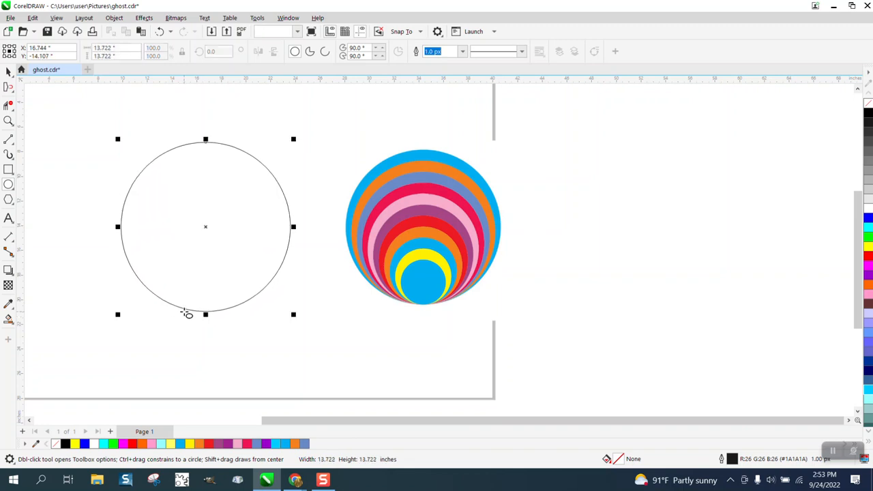
drag(293, 139, 292, 150)
right_click(291, 150)
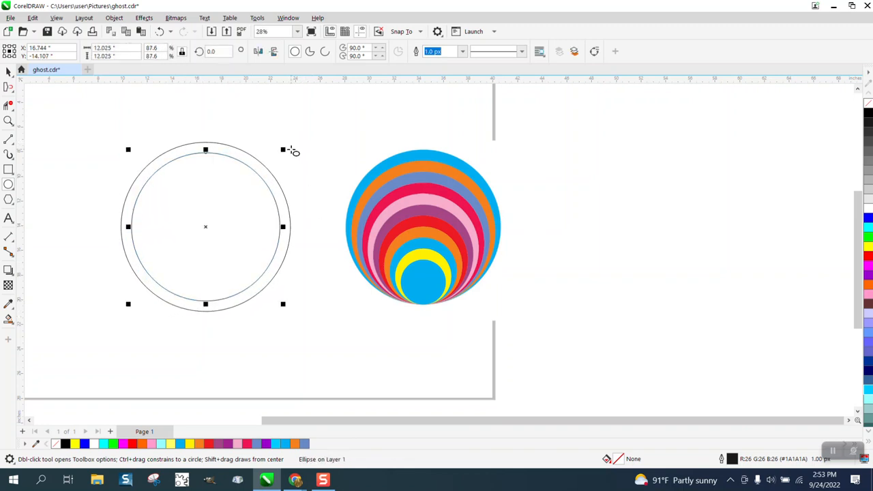
Repeat the scaled duplication six more times to fill the circle with progressively smaller concentric circles
key(ctrl+r)
key(ctrl+r)
key(ctrl+r)
key(ctrl+r)
key(ctrl+r)
key(ctrl+r)
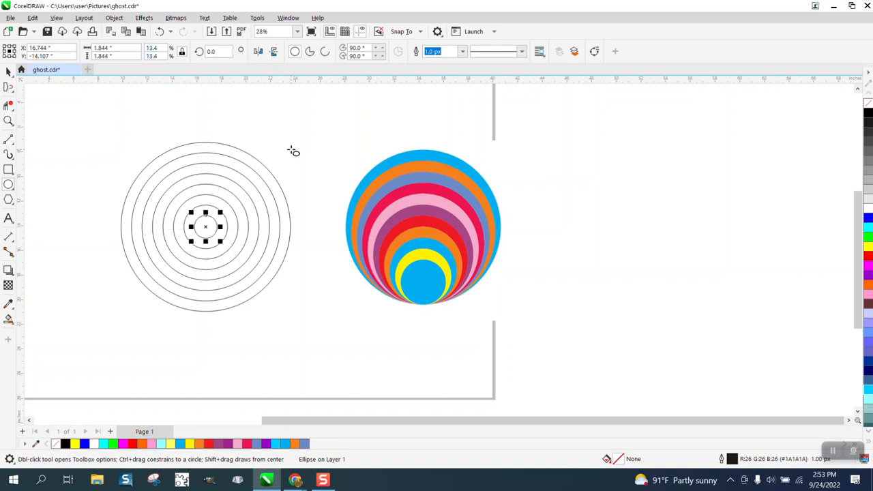
Select all eight circles, undo a trial right and top alignment, and align them along their right edges
click(9, 71)
drag(86, 106, 374, 344)
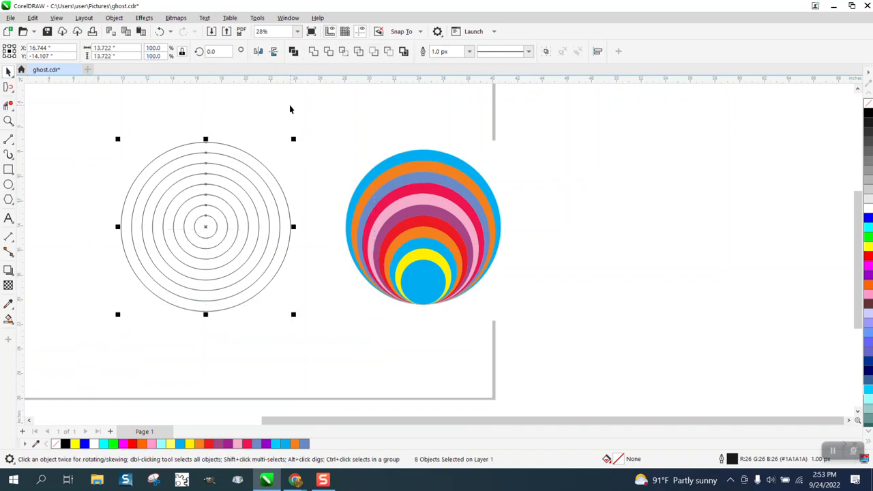
key(t)
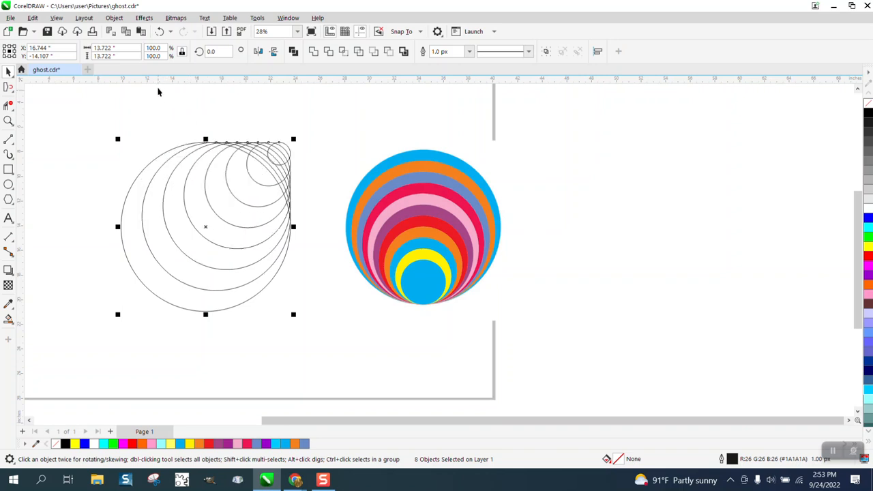
click(159, 34)
click(159, 34)
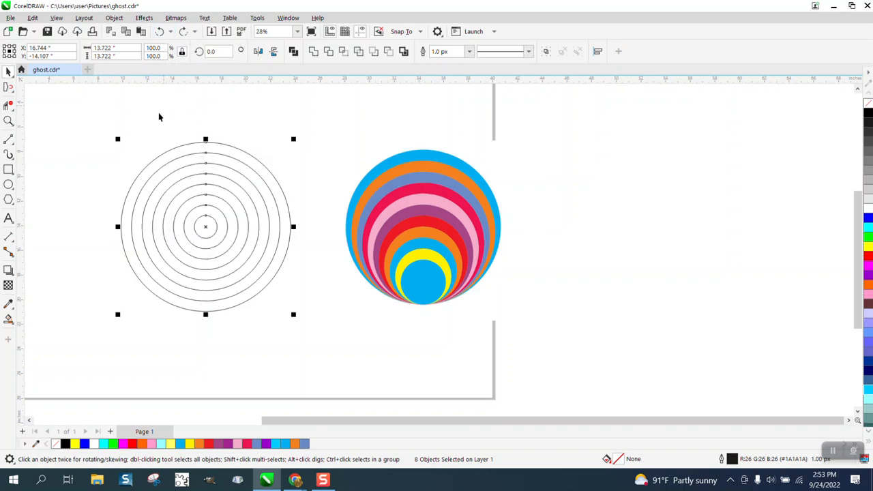
key(r)
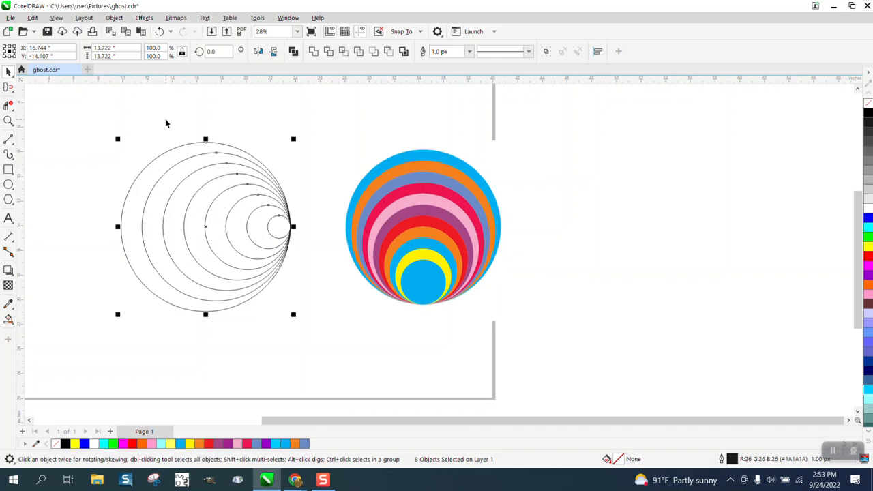
Align the eight selected circles along their left edges and their top edges, and deselect them
key(l)
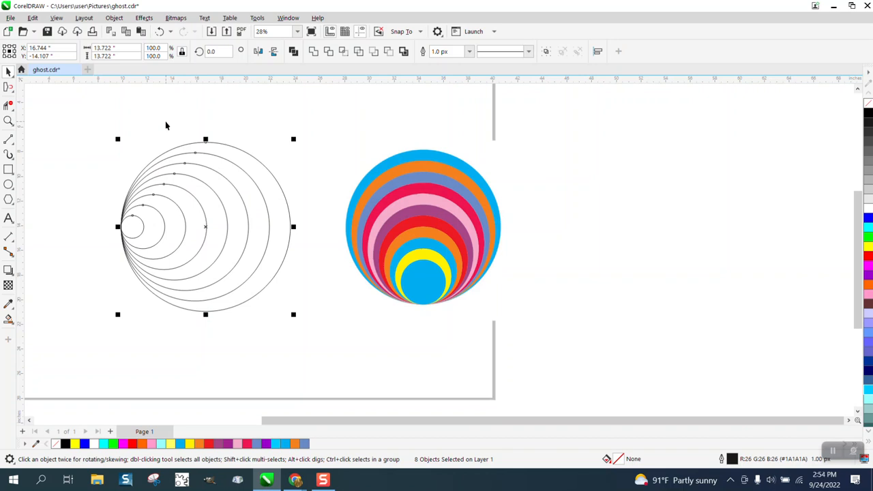
key(t)
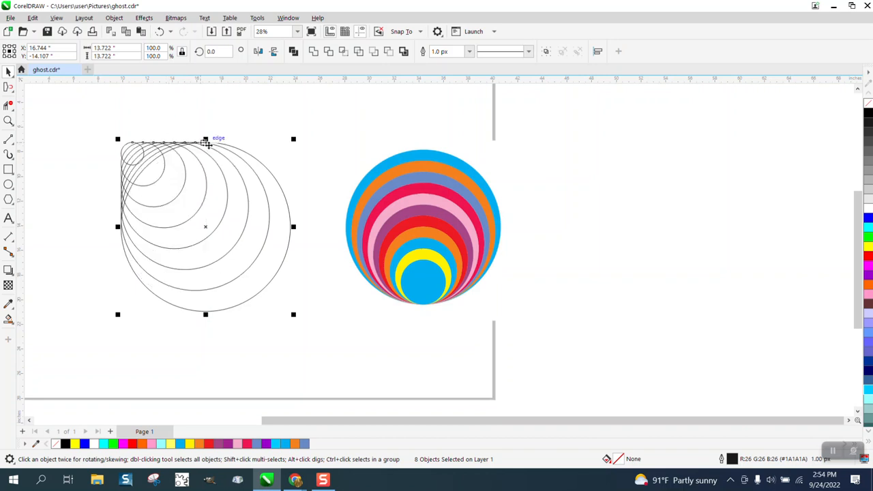
click(309, 169)
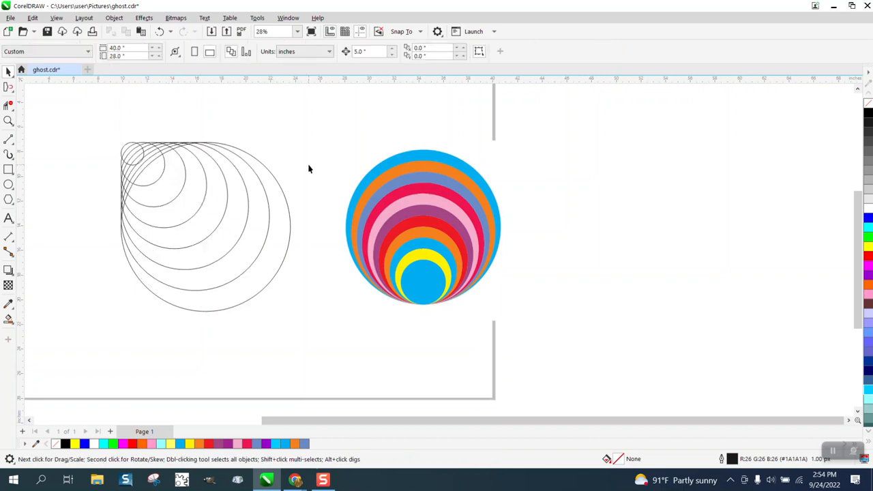
Use Smart Fill to fill each region between the top-left-aligned circles with blue and no outline
click(8, 121)
mouse_move(113, 125)
mouse_down()
mouse_move(97, 172)
mouse_move(527, 336)
mouse_up()
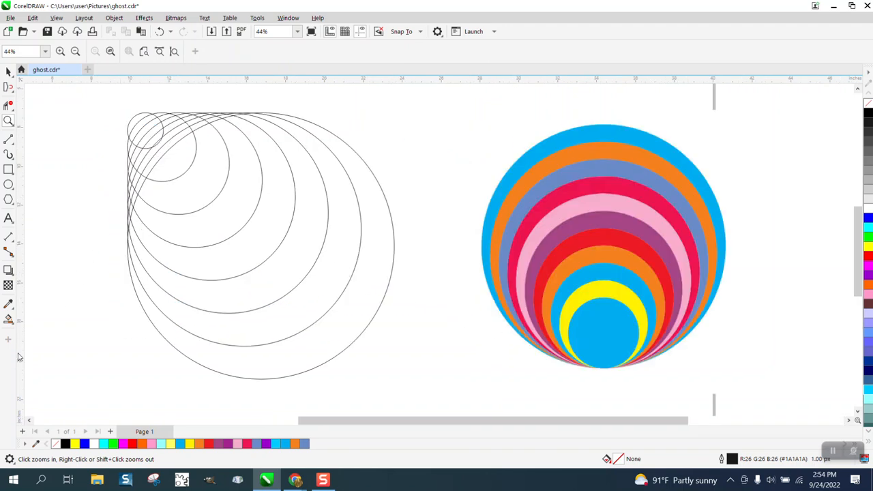
click(8, 319)
click(174, 328)
click(191, 311)
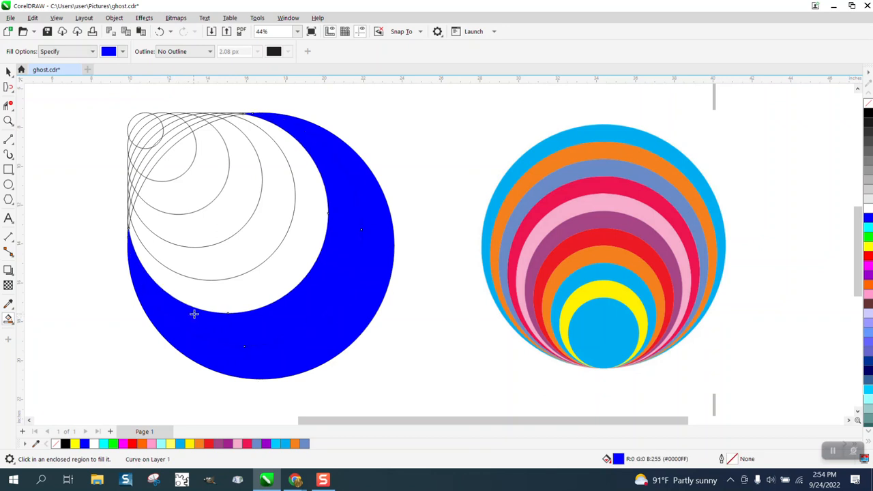
click(203, 300)
click(209, 277)
click(206, 232)
click(195, 191)
click(171, 157)
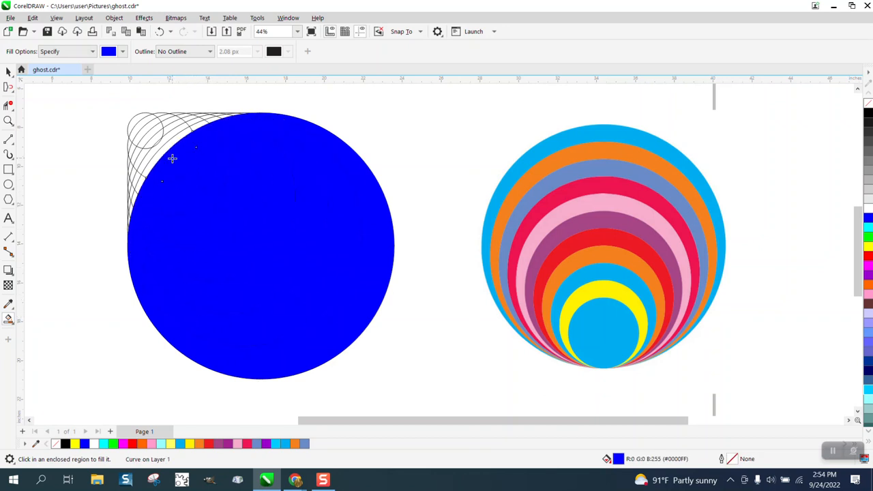
Select the whole blue circle drawing, including the original circles, and remove all outlines
click(7, 73)
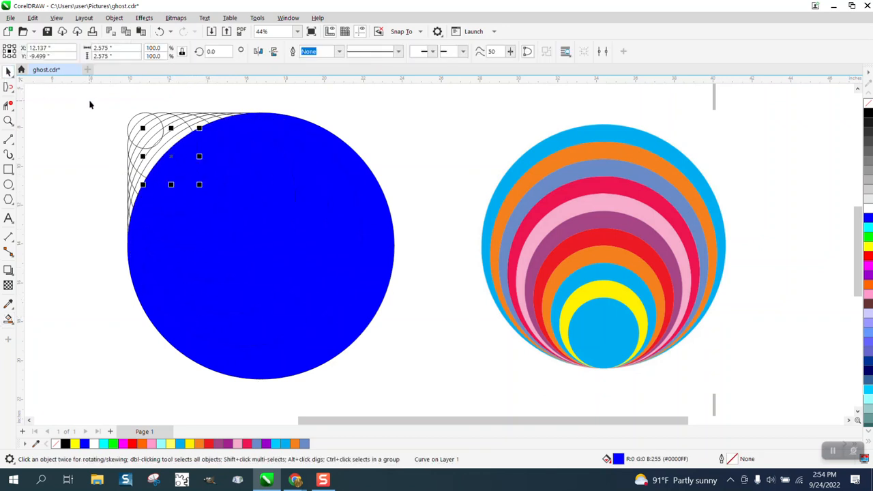
drag(89, 105, 486, 430)
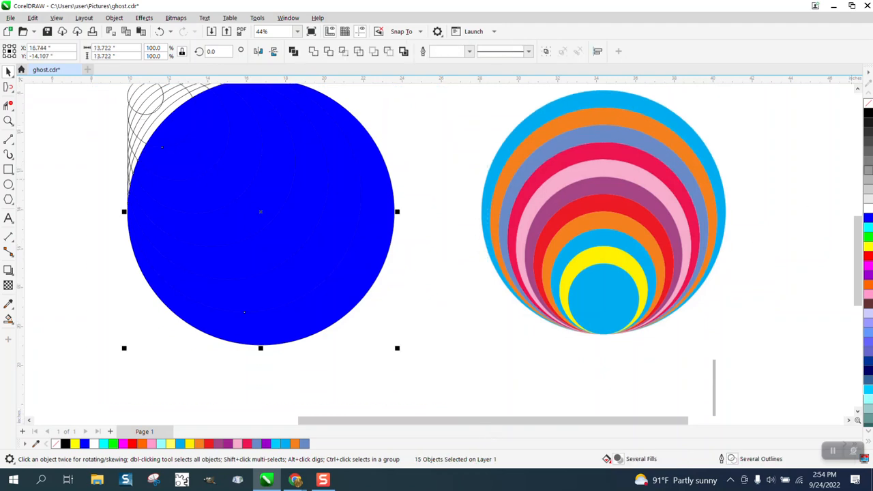
right_click(868, 103)
drag(455, 247, 452, 245)
Recolor the four outermost bands of the blue drawing, from outside in, to cyan, green, red and magenta
click(391, 219)
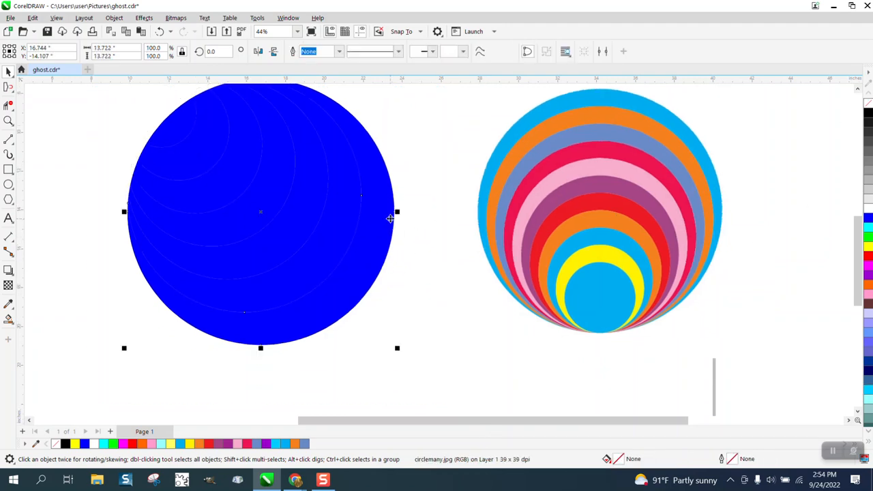
click(869, 228)
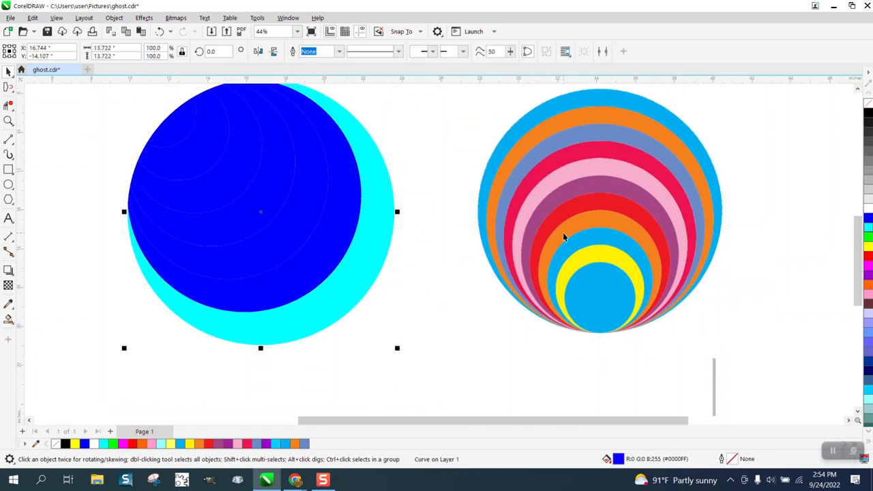
click(347, 193)
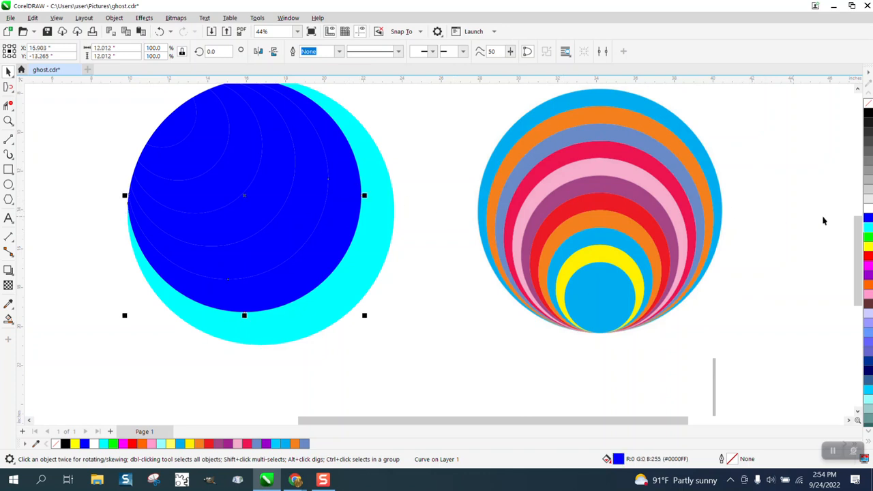
click(869, 238)
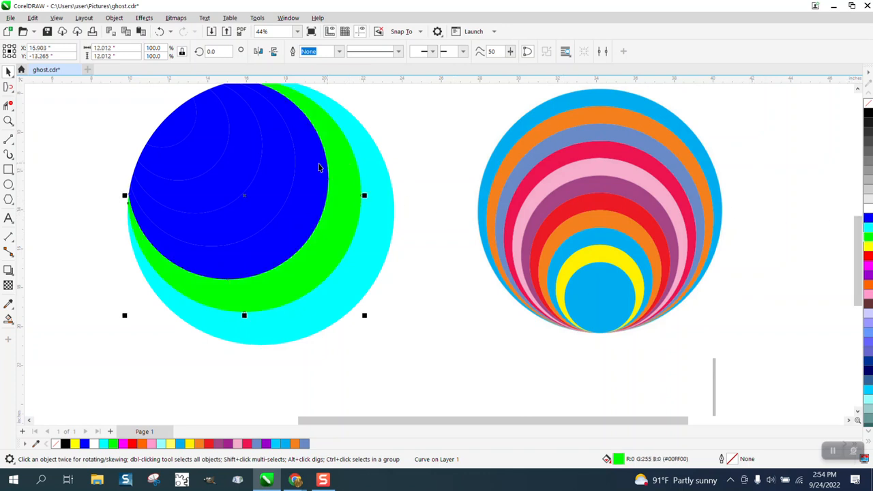
click(321, 167)
click(869, 256)
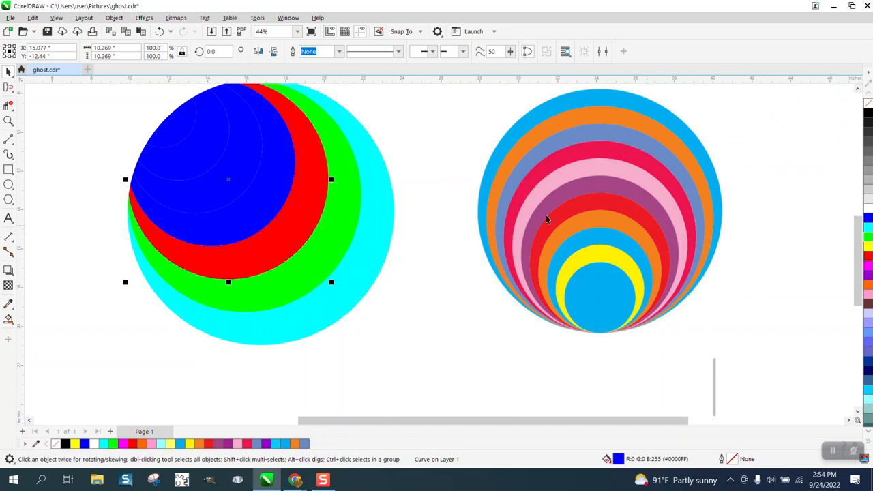
click(292, 162)
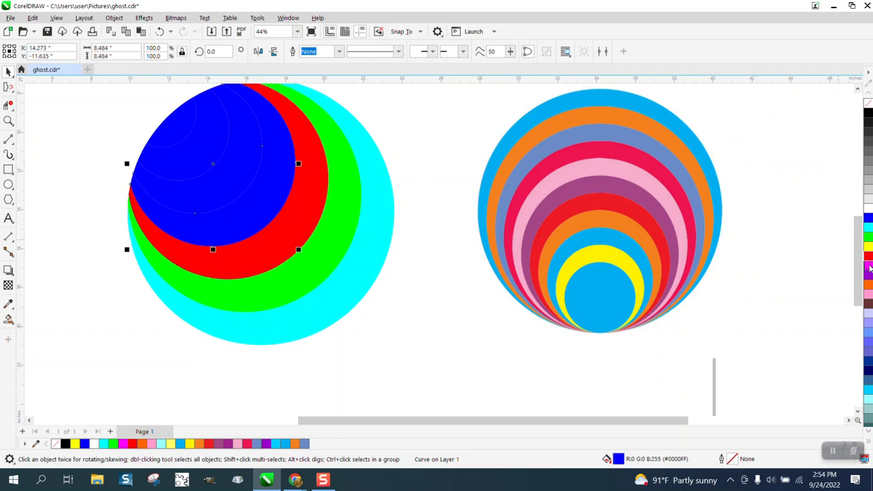
click(869, 268)
Undo the accidental shift of the fifth band, fill that band pink, and fill the sixth band cyan
click(244, 134)
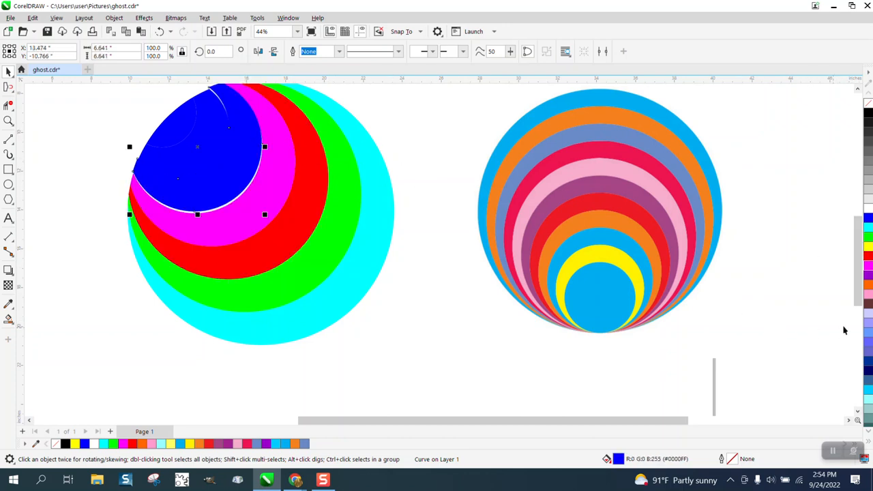
click(869, 294)
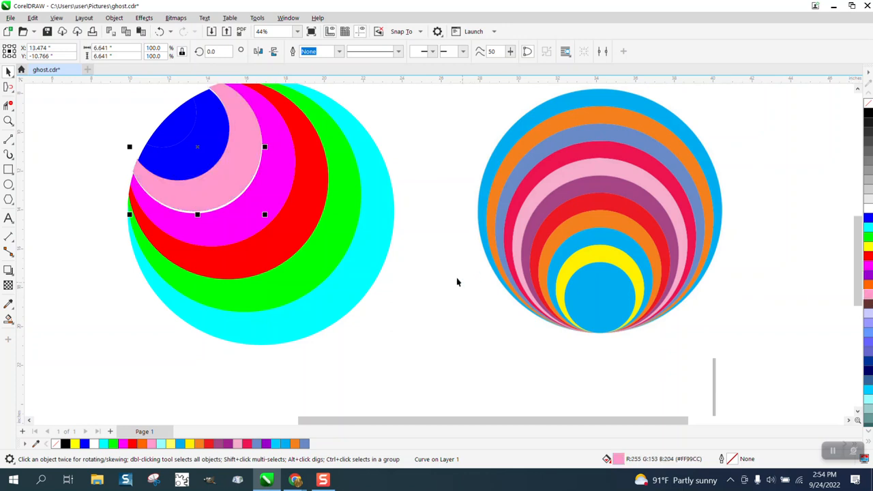
click(160, 32)
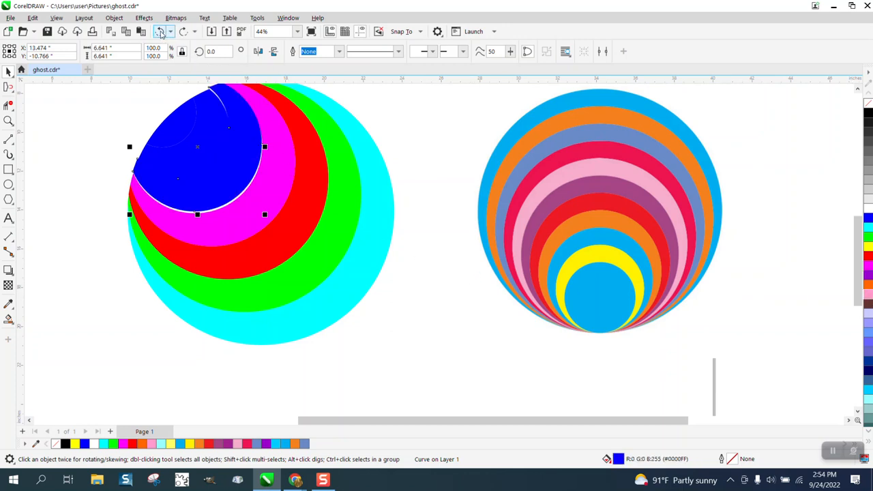
click(160, 32)
click(869, 297)
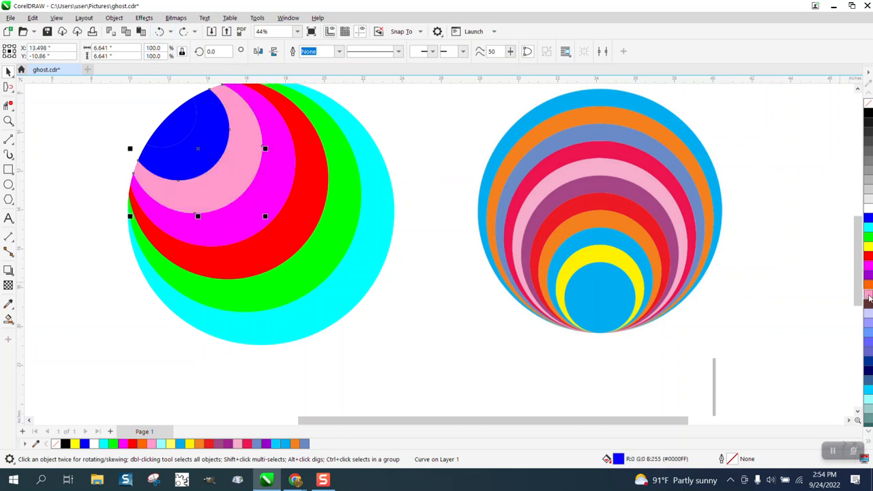
click(214, 154)
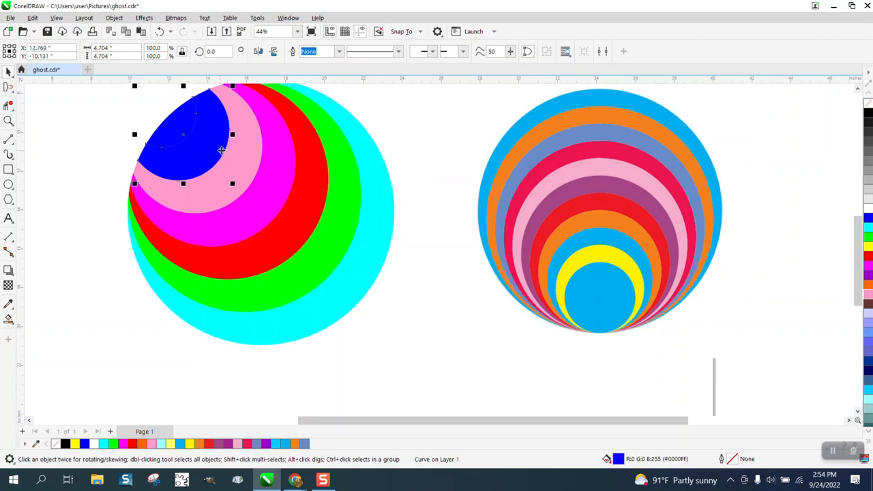
click(870, 230)
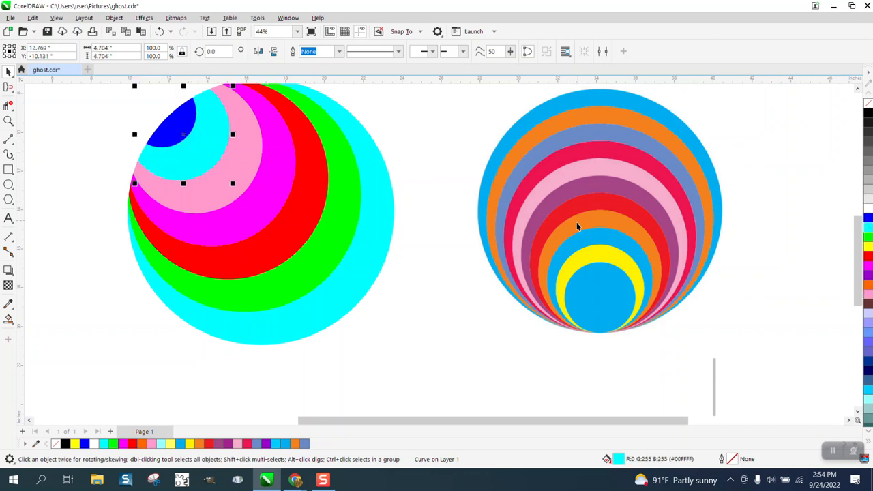
Examine the reference design's nested circles and their shared bottom edge up close
scroll(502, 308, down, 1)
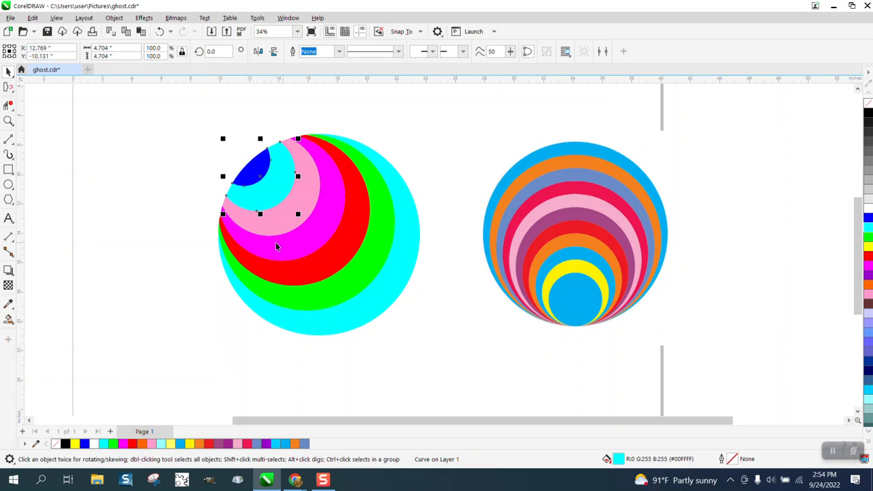
click(8, 121)
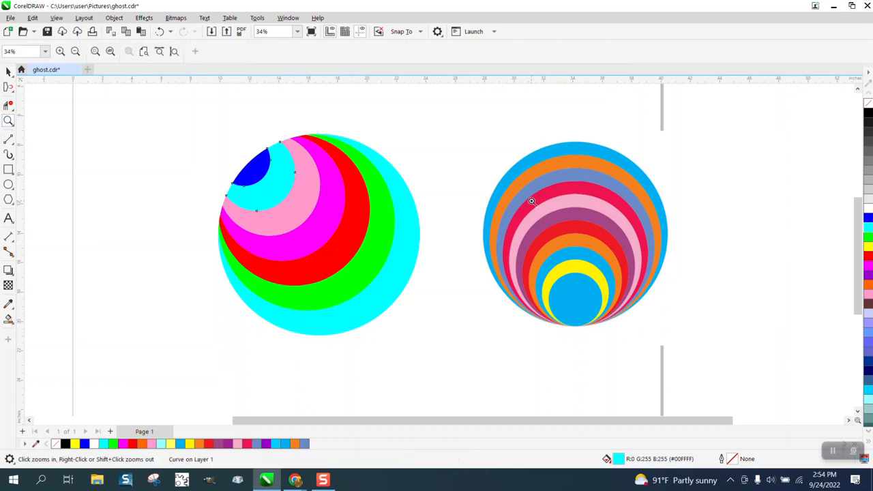
drag(491, 158, 728, 354)
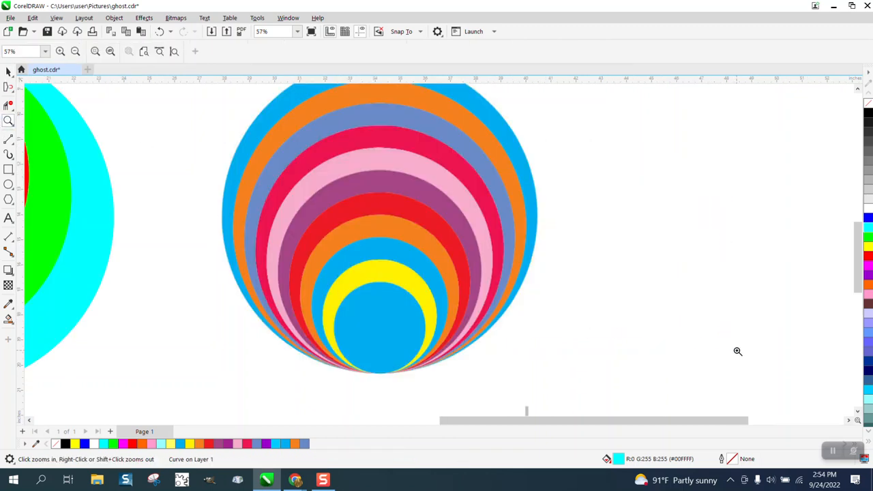